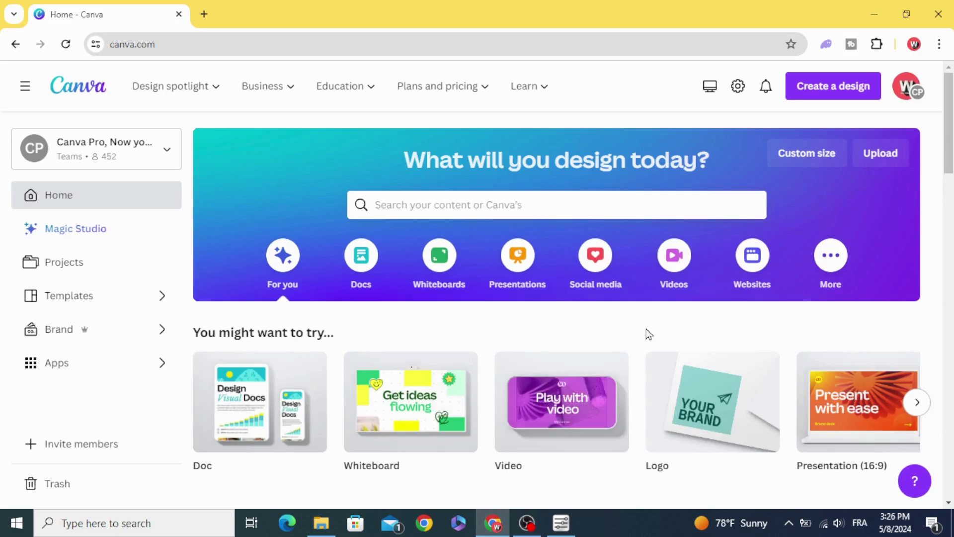
- Create a video design and enlarge the Rome ruins photo to cover the page
{"action": "left_click", "coordinate": [678, 255]}
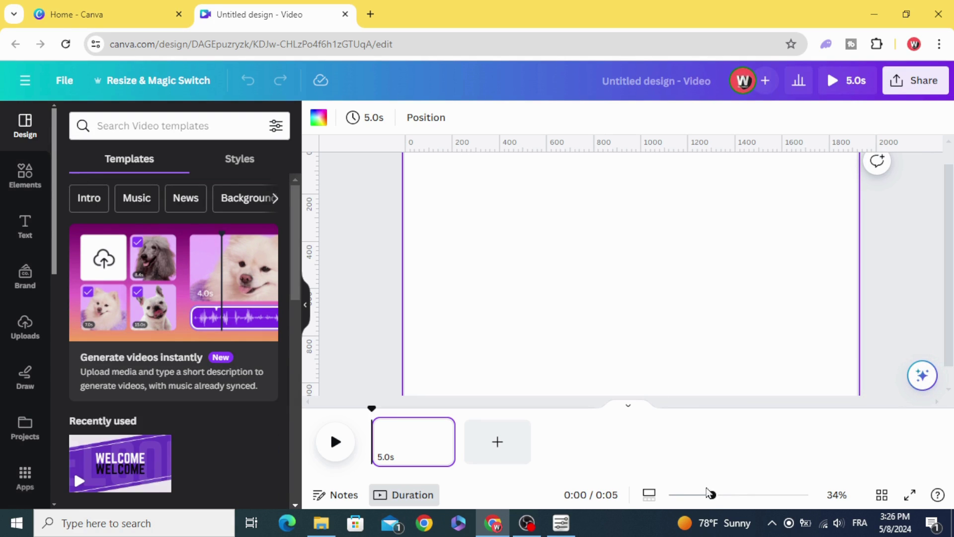
{"action": "left_click_drag", "start_coordinate": [714, 502], "coordinate": [704, 500]}
{"action": "left_click", "coordinate": [25, 176]}
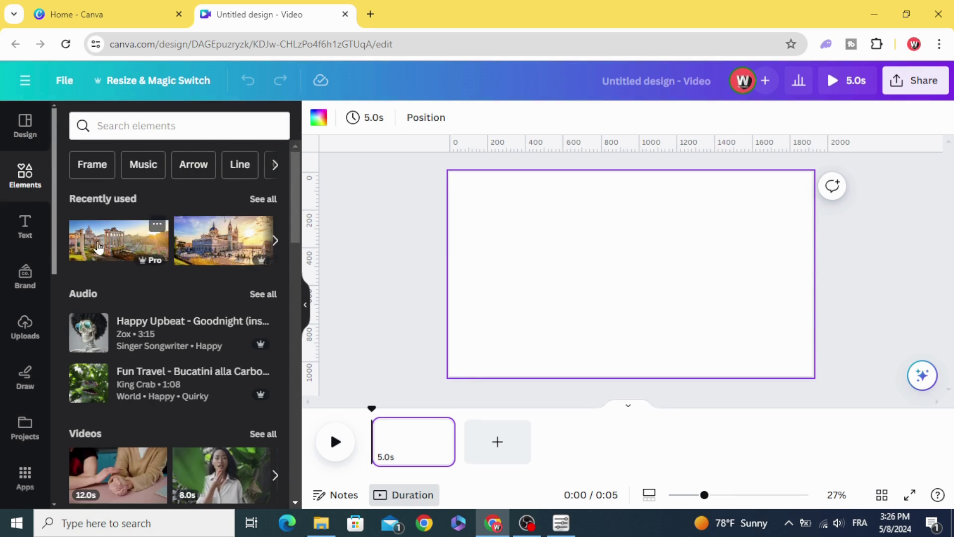
{"action": "left_click_drag", "start_coordinate": [95, 252], "coordinate": [571, 261]}
{"action": "left_click_drag", "start_coordinate": [791, 347], "coordinate": [668, 296]}
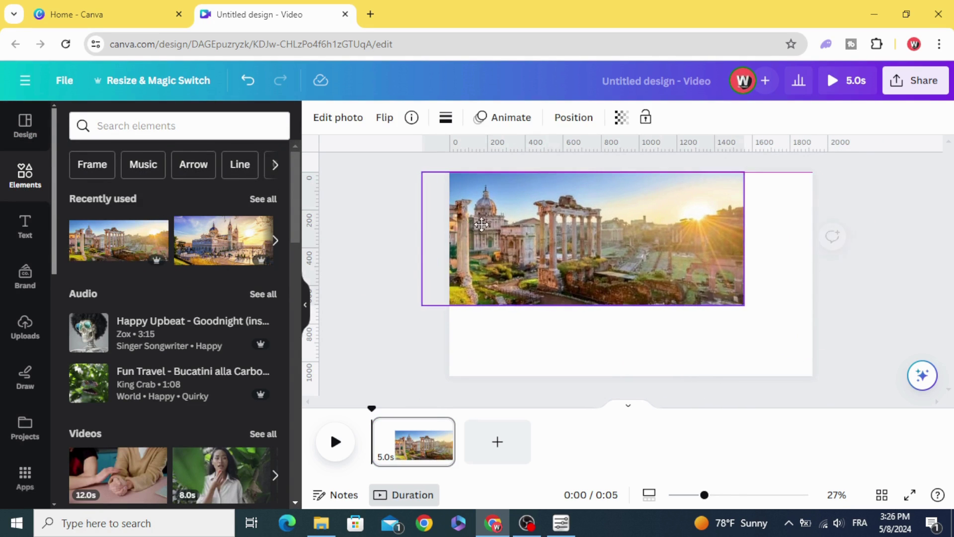
{"action": "left_click_drag", "start_coordinate": [745, 305], "coordinate": [905, 410]}
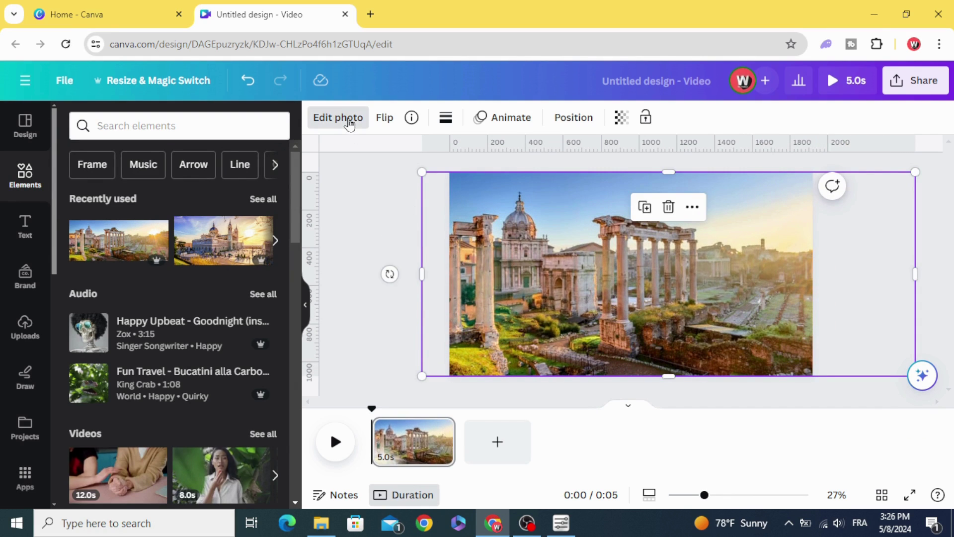
- Apply Magic Grab to the Rome ruins photo
{"action": "left_click", "coordinate": [348, 119]}
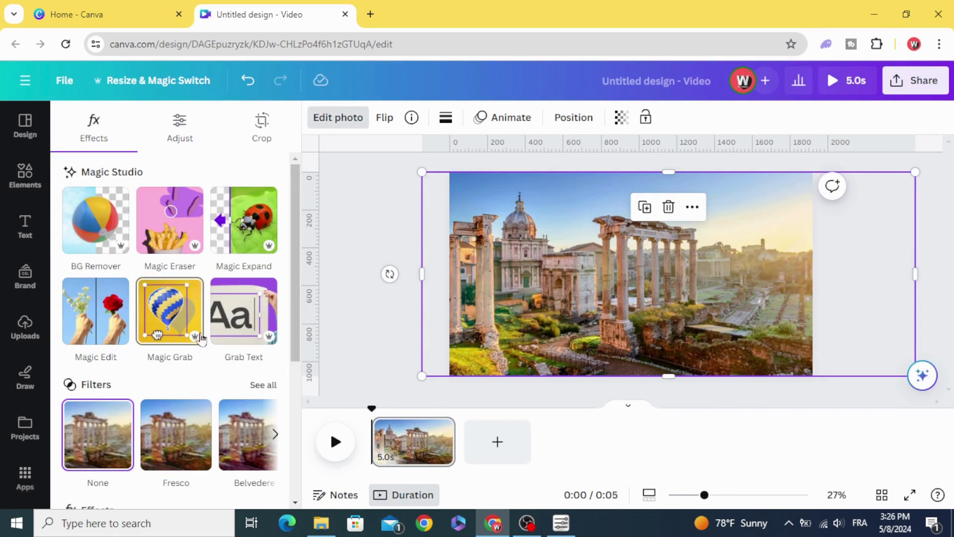
{"action": "left_click", "coordinate": [170, 325]}
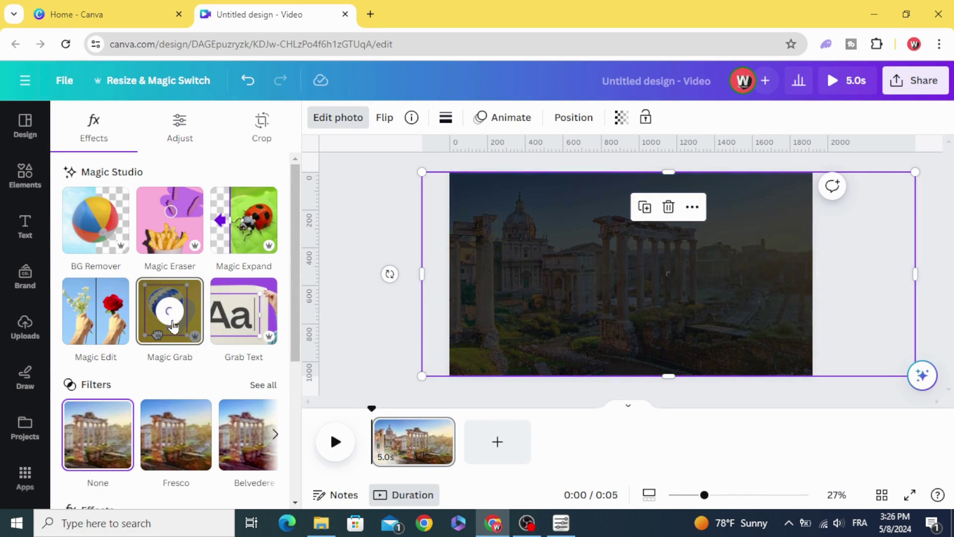
{"action": "left_click", "coordinate": [356, 248]}
- Add a circle shape from Elements and enlarge it
{"action": "left_click", "coordinate": [30, 182]}
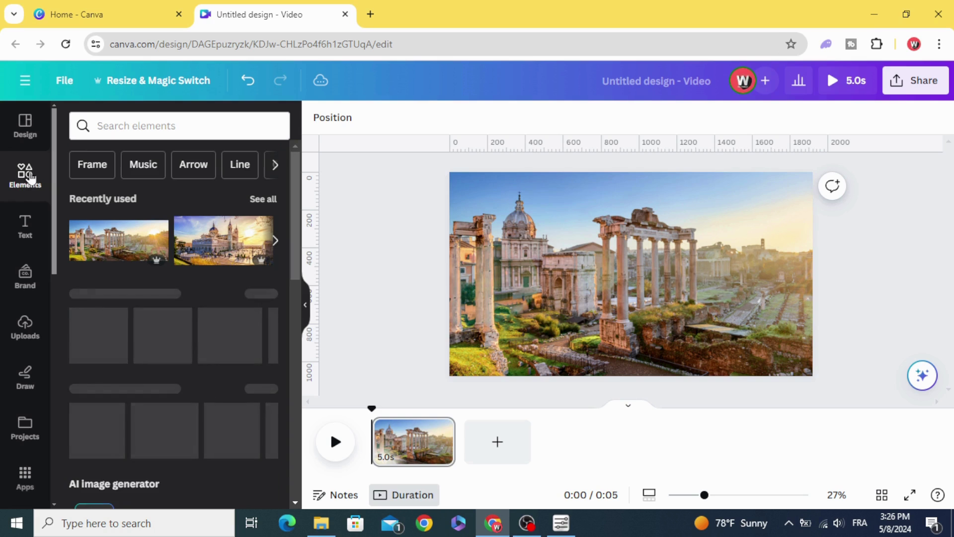
{"action": "scroll", "coordinate": [133, 322], "scroll_direction": "down", "scroll_amount": 1}
{"action": "scroll", "coordinate": [132, 323], "scroll_direction": "down", "scroll_amount": 5}
{"action": "scroll", "coordinate": [132, 323], "scroll_direction": "down", "scroll_amount": 4}
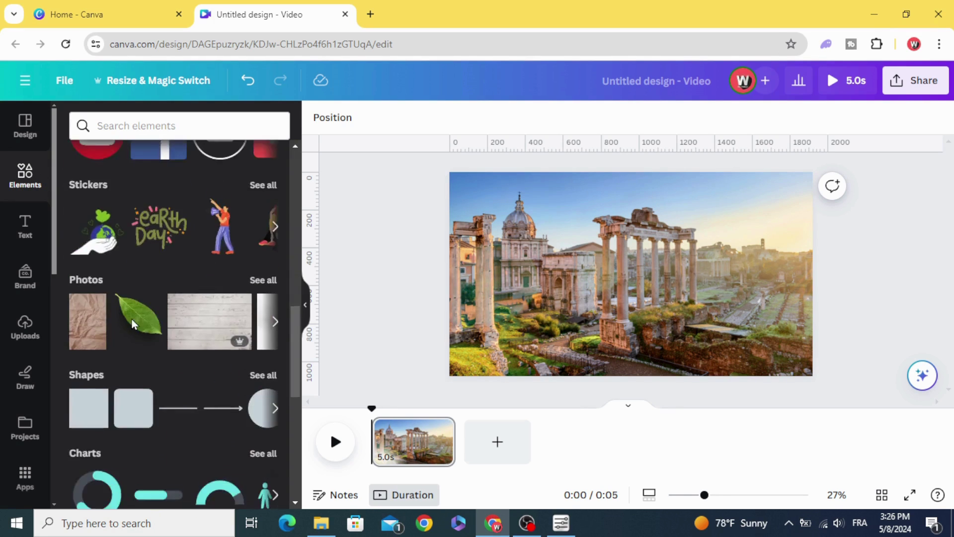
{"action": "scroll", "coordinate": [85, 277], "scroll_direction": "down", "scroll_amount": 2}
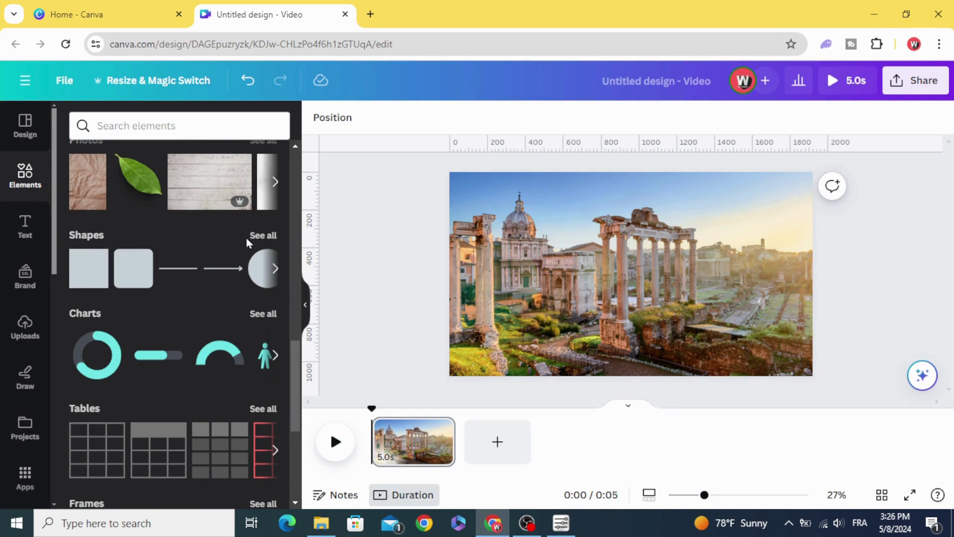
{"action": "left_click", "coordinate": [250, 276]}
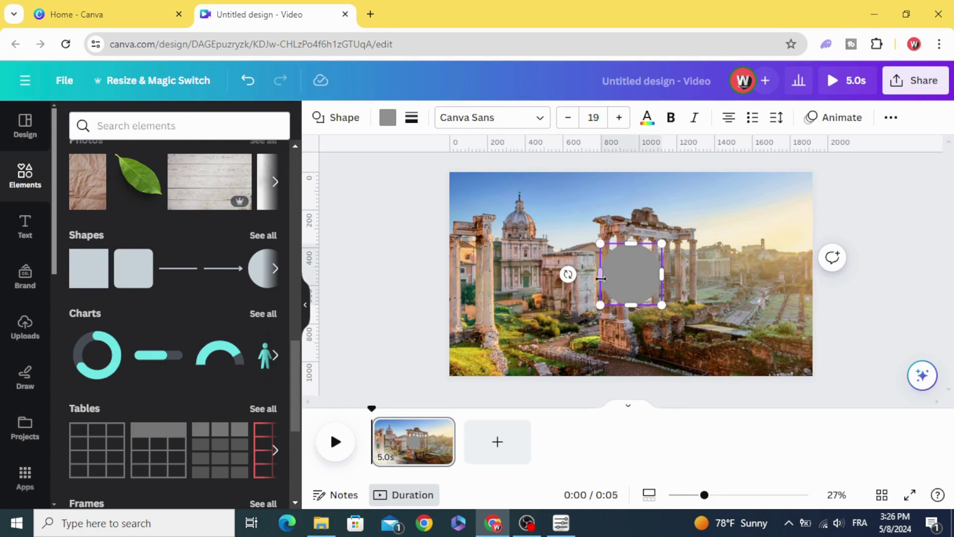
{"action": "left_click_drag", "start_coordinate": [599, 307], "coordinate": [550, 356]}
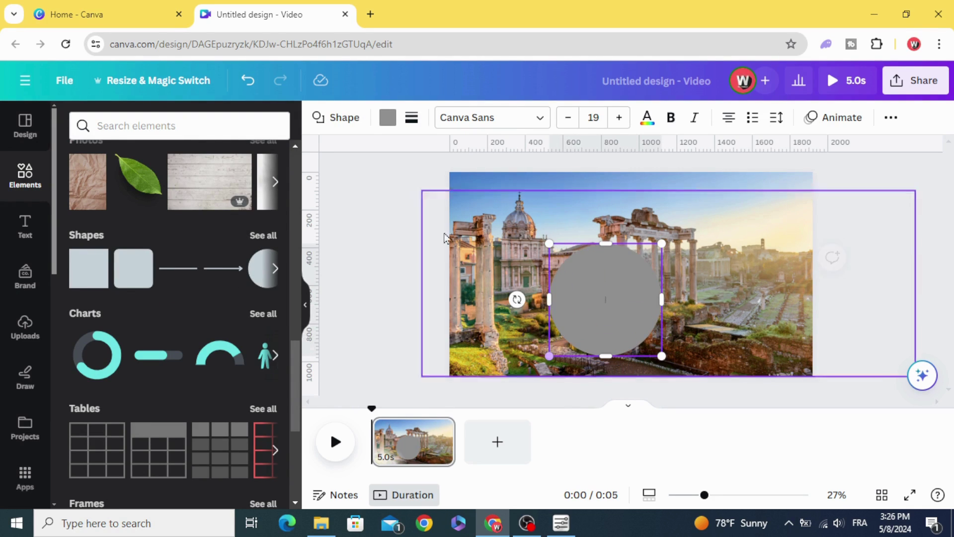
- Colour the circle with custom orange #FF8A00
{"action": "left_click", "coordinate": [387, 118]}
{"action": "left_click", "coordinate": [76, 202]}
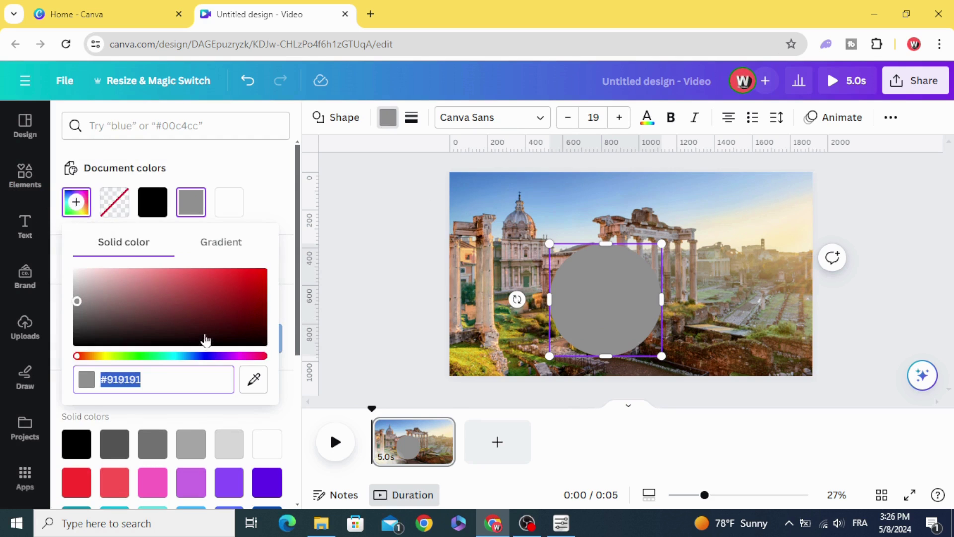
{"action": "left_click", "coordinate": [103, 356]}
{"action": "left_click_drag", "start_coordinate": [179, 333], "coordinate": [340, 263]}
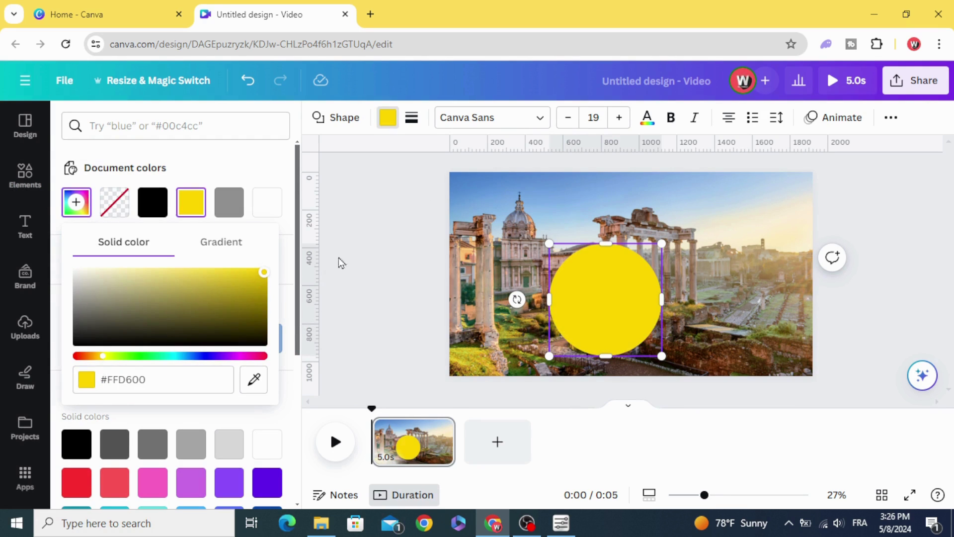
{"action": "left_click", "coordinate": [93, 356]}
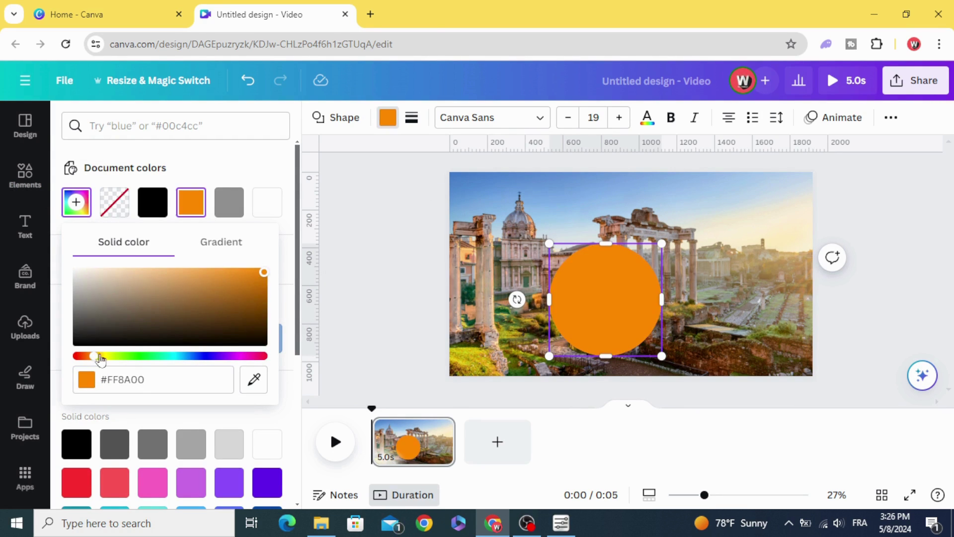
{"action": "left_click", "coordinate": [340, 331]}
- Enlarge the orange circle further and move it up over the photo
{"action": "left_click", "coordinate": [606, 298]}
{"action": "left_click_drag", "start_coordinate": [662, 244], "coordinate": [681, 225]}
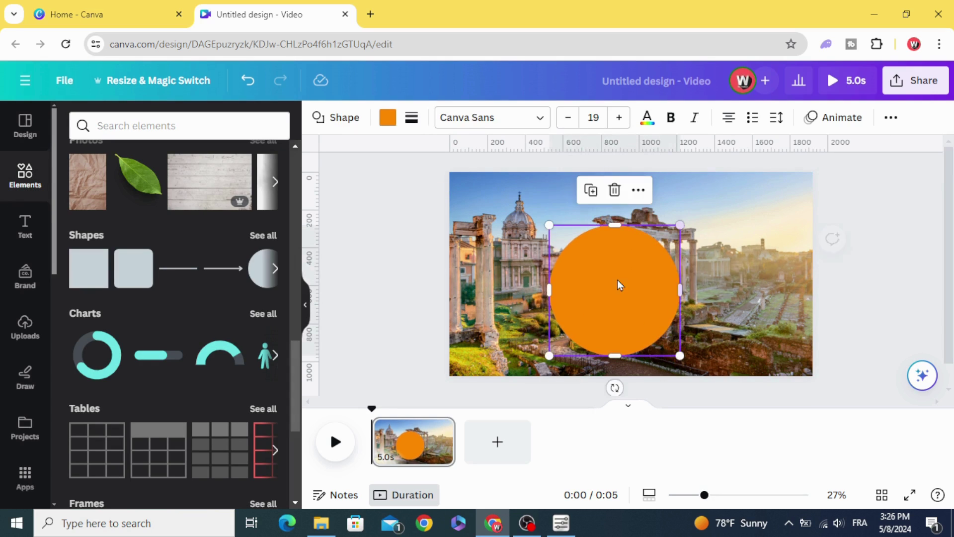
{"action": "left_click_drag", "start_coordinate": [618, 285], "coordinate": [629, 250]}
{"action": "left_click", "coordinate": [392, 266]}
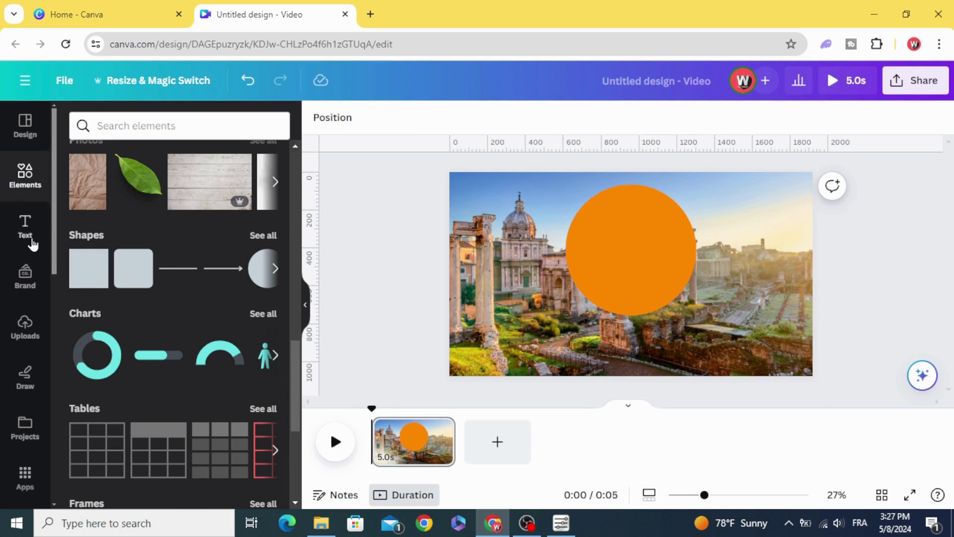
- Add a heading below the circle and replace its text with ROME
{"action": "left_click", "coordinate": [25, 225]}
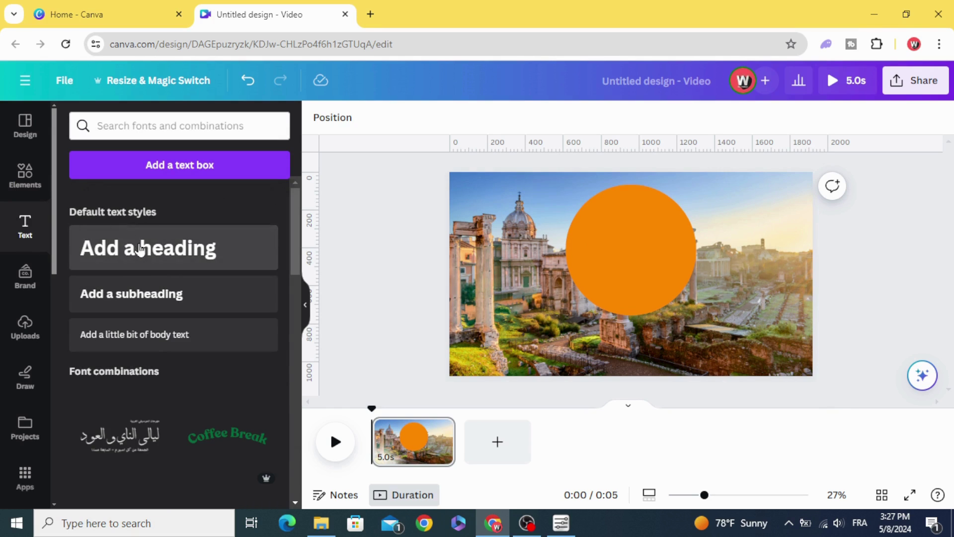
{"action": "left_click", "coordinate": [140, 248]}
{"action": "left_click_drag", "start_coordinate": [572, 288], "coordinate": [560, 338]}
{"action": "double_click", "coordinate": [560, 337]}
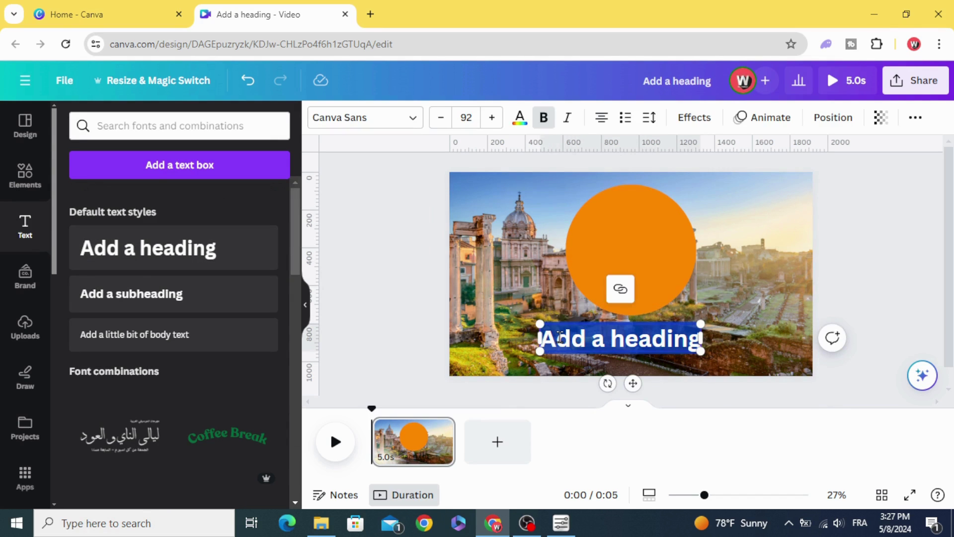
{"action": "type", "text": "ROM"}
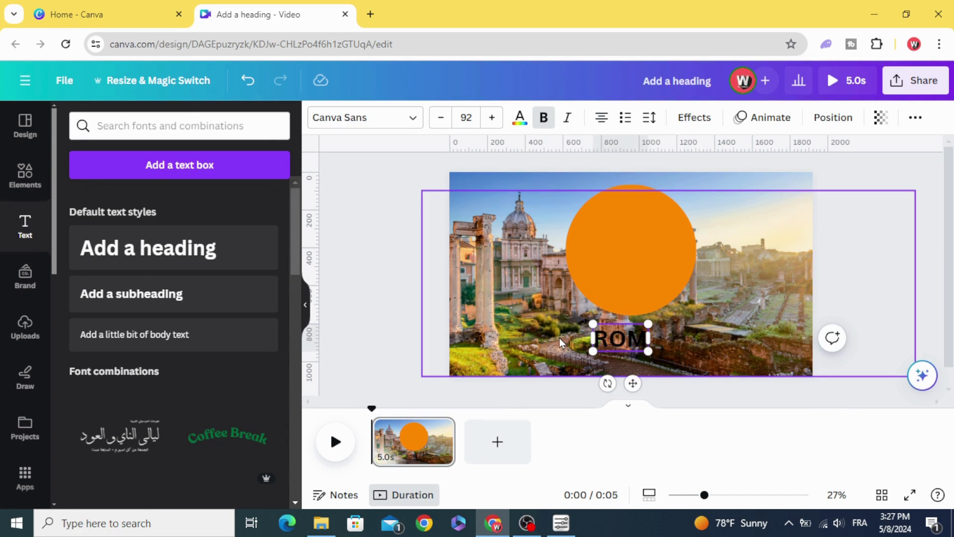
{"action": "type", "text": "E"}
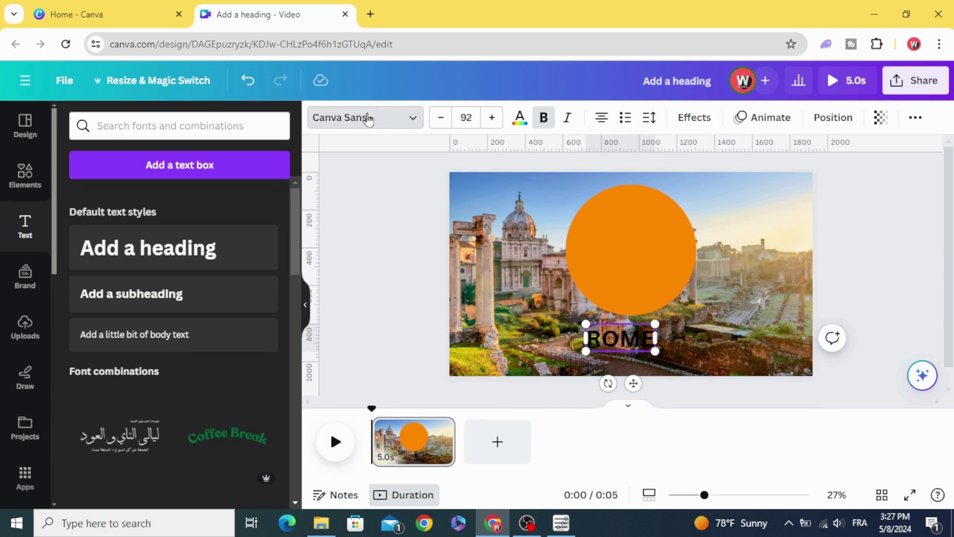
- Set ROME in Times New Roman and enlarge it to 180
{"action": "left_click", "coordinate": [366, 120]}
{"action": "left_click", "coordinate": [196, 160]}
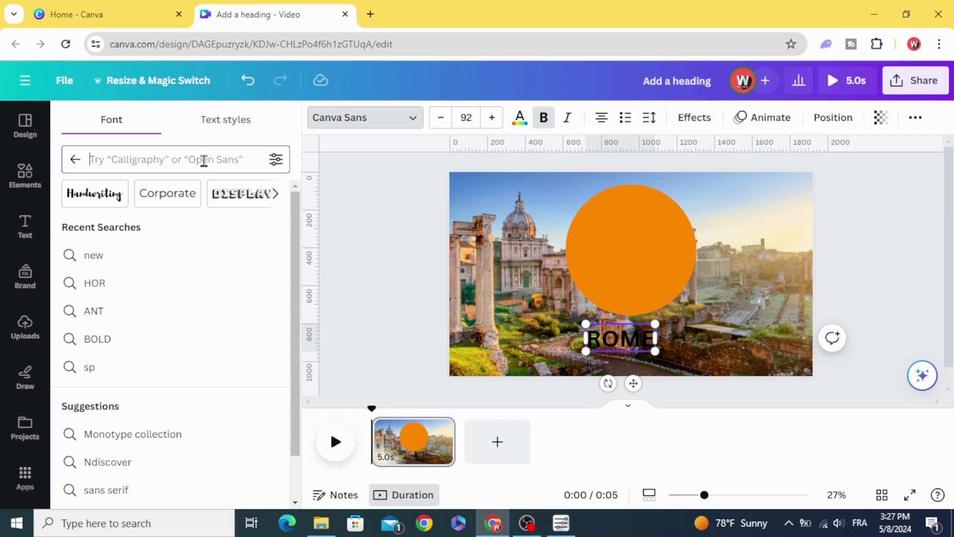
{"action": "type", "text": "TIME"}
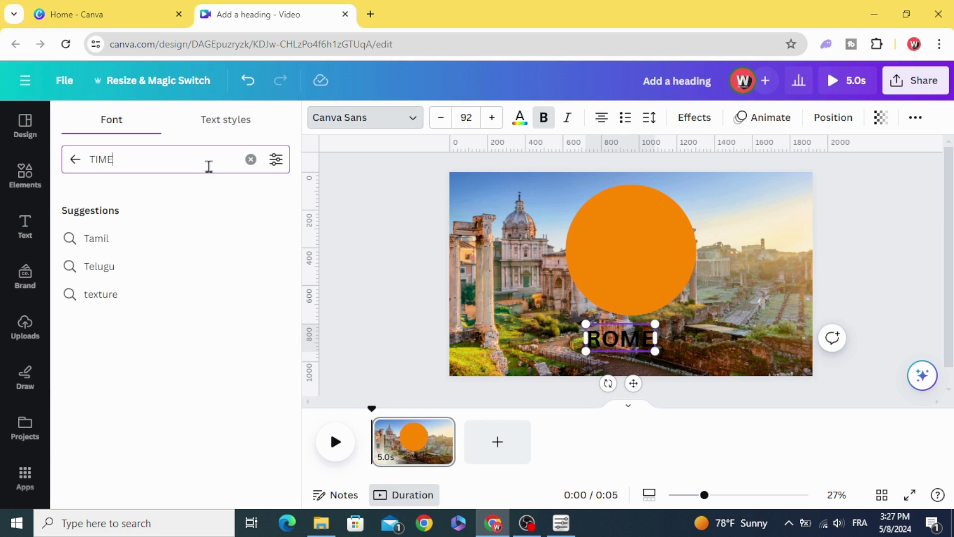
{"action": "key", "text": "Return"}
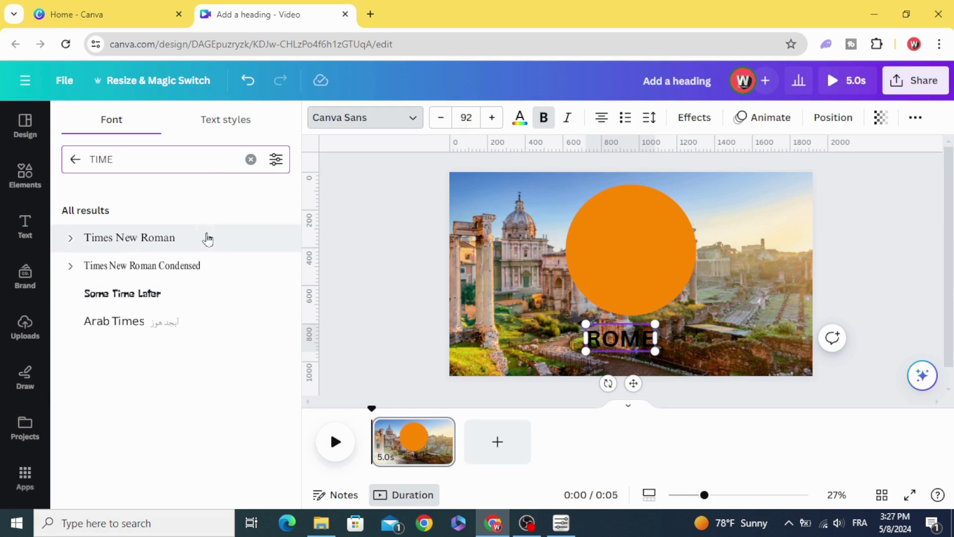
{"action": "left_click", "coordinate": [129, 238]}
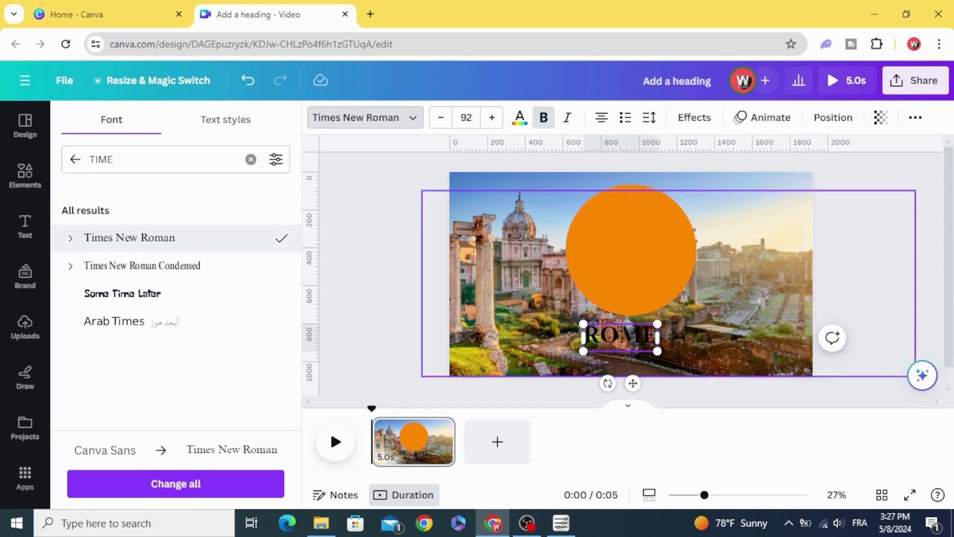
{"action": "left_click_drag", "start_coordinate": [659, 325], "coordinate": [729, 299]}
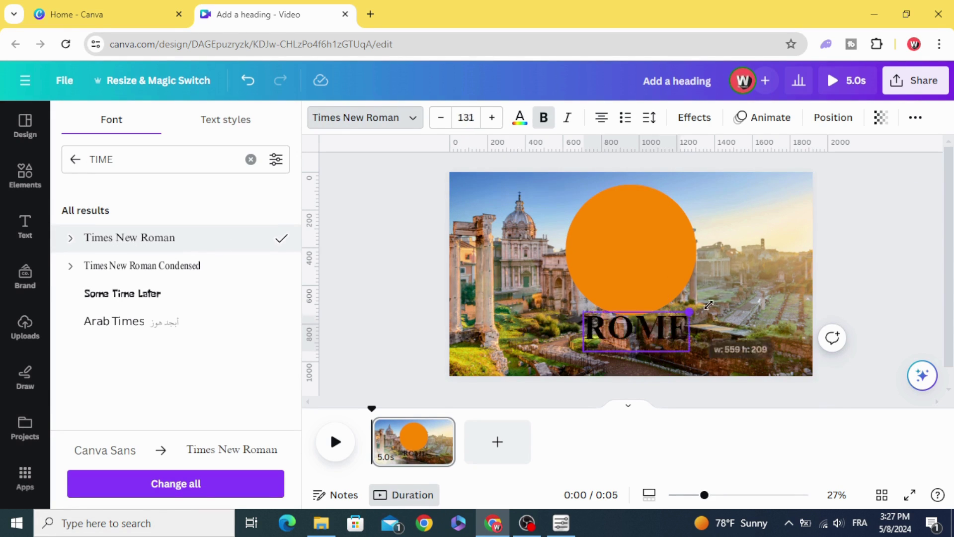
{"action": "left_click", "coordinate": [360, 266]}
- Make the ROME text white and nudge it slightly left
{"action": "left_click_drag", "start_coordinate": [589, 326], "coordinate": [572, 329]}
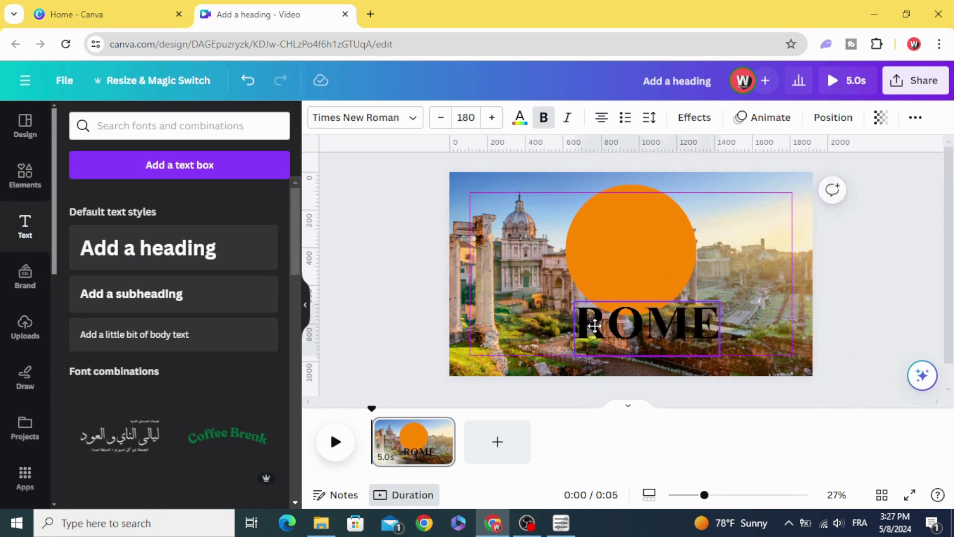
{"action": "left_click", "coordinate": [518, 120]}
{"action": "left_click", "coordinate": [191, 202]}
{"action": "left_click", "coordinate": [351, 313]}
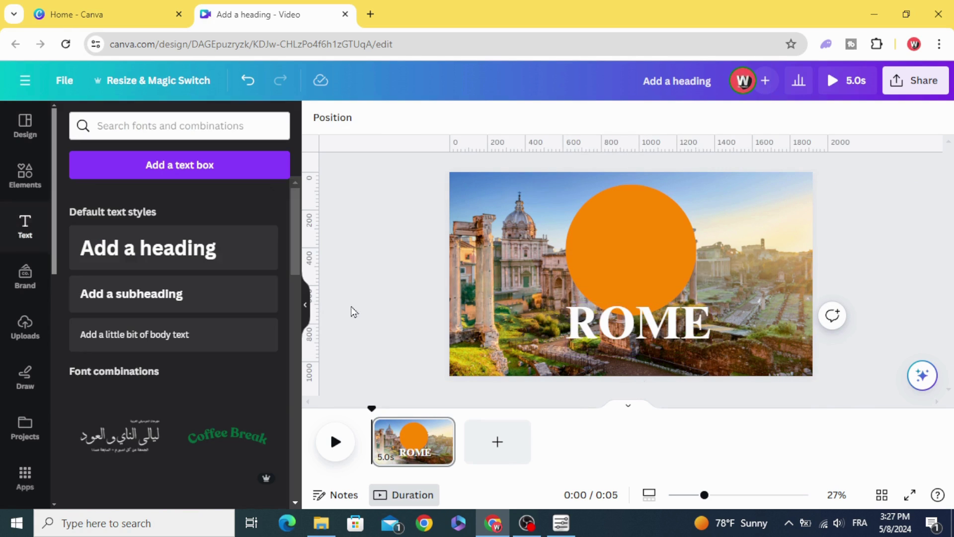
{"action": "left_click_drag", "start_coordinate": [605, 332], "coordinate": [597, 332]}
{"action": "left_click", "coordinate": [386, 304]}
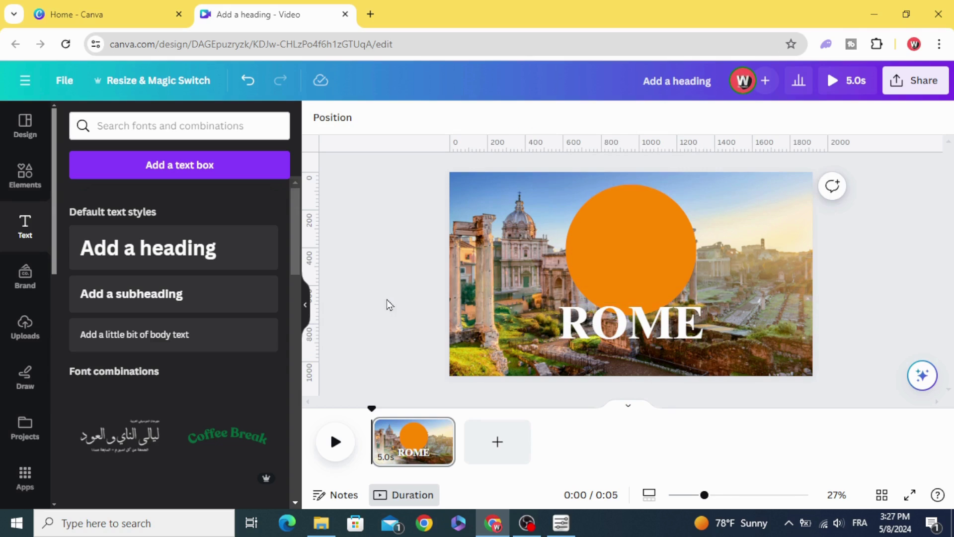
- Add a square and stretch it into a band across the bottom over ROME
{"action": "left_click", "coordinate": [26, 174]}
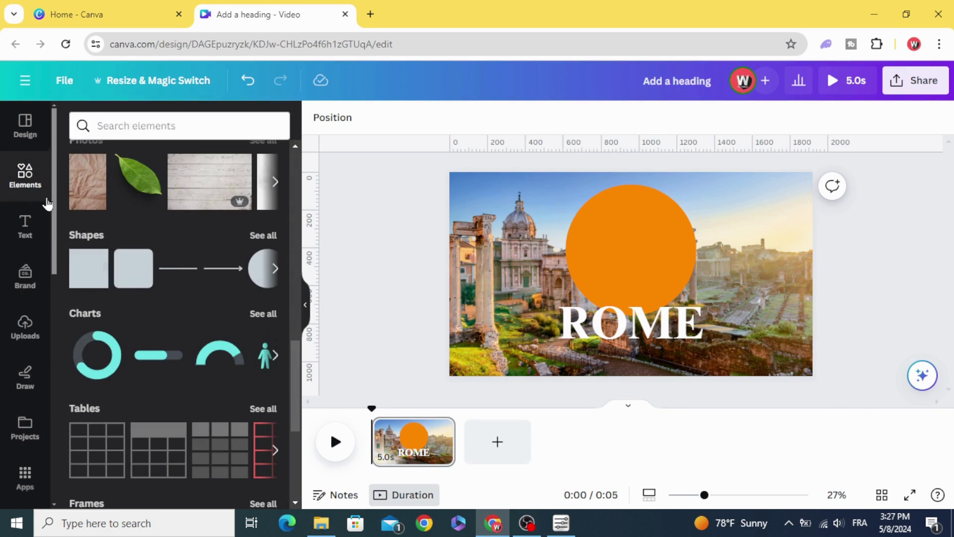
{"action": "left_click", "coordinate": [84, 283]}
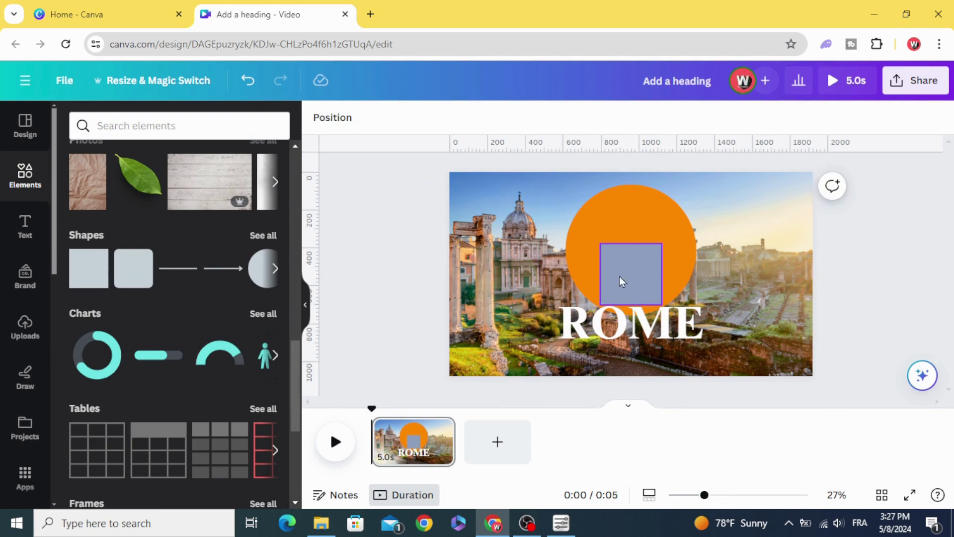
{"action": "mouse_move", "coordinate": [622, 279]}
{"action": "left_mouse_down"}
{"action": "mouse_move", "coordinate": [458, 273]}
{"action": "mouse_move", "coordinate": [813, 272]}
{"action": "left_mouse_up"}
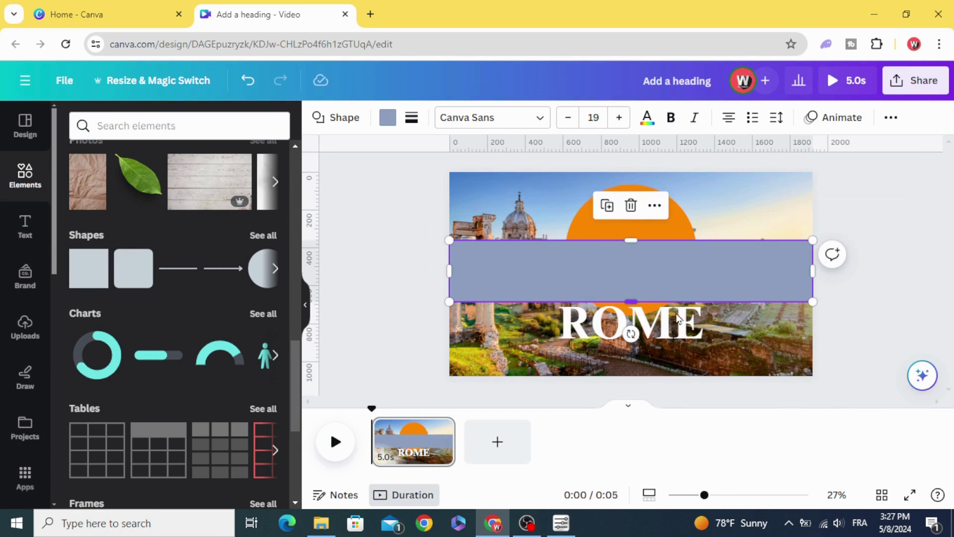
{"action": "left_click_drag", "start_coordinate": [679, 318], "coordinate": [686, 377]}
- Fill the band with a vertical black gradient fading to 0% transparent grey
{"action": "left_click", "coordinate": [389, 120]}
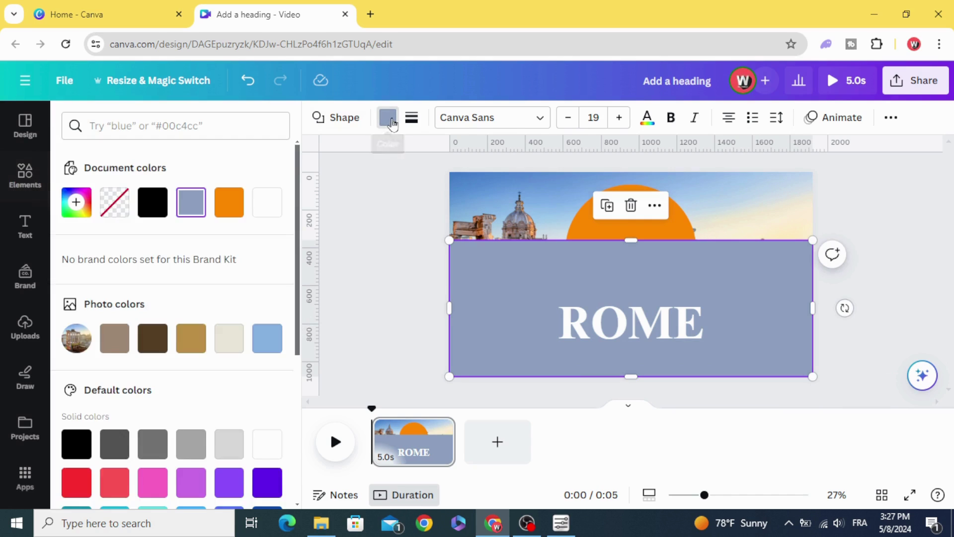
{"action": "scroll", "coordinate": [171, 270], "scroll_direction": "down", "scroll_amount": 1}
{"action": "scroll", "coordinate": [135, 389], "scroll_direction": "down", "scroll_amount": 4}
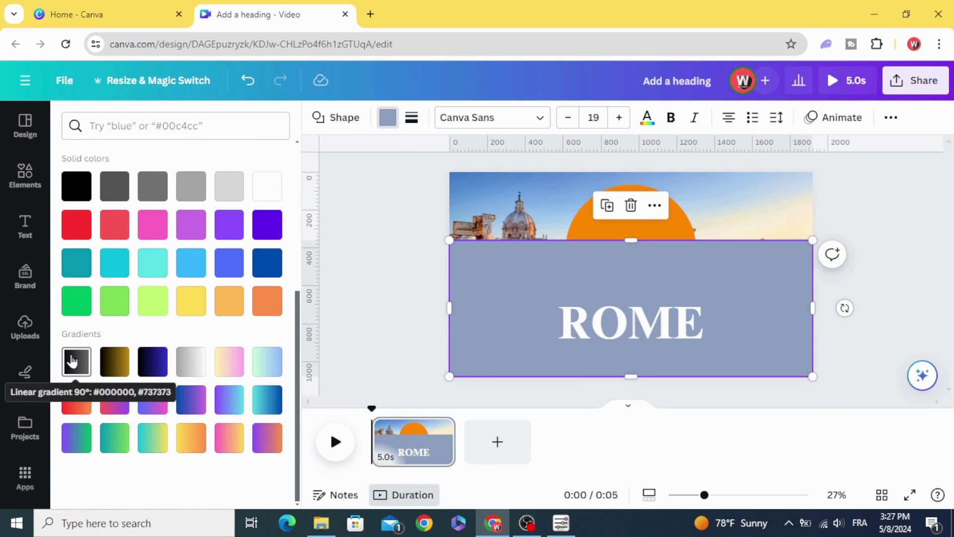
{"action": "left_click", "coordinate": [76, 364]}
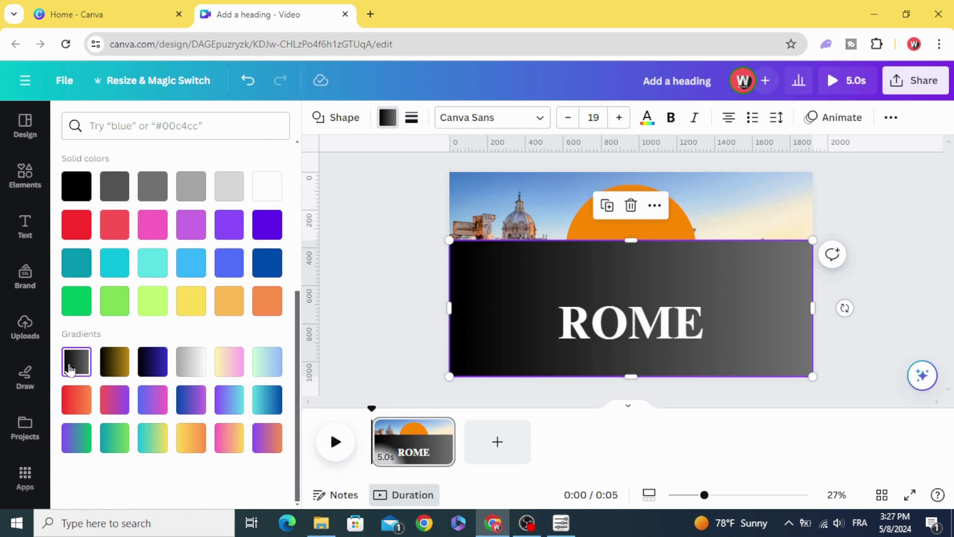
{"action": "scroll", "coordinate": [76, 366], "scroll_direction": "up", "scroll_amount": 5}
{"action": "left_click", "coordinate": [76, 201]}
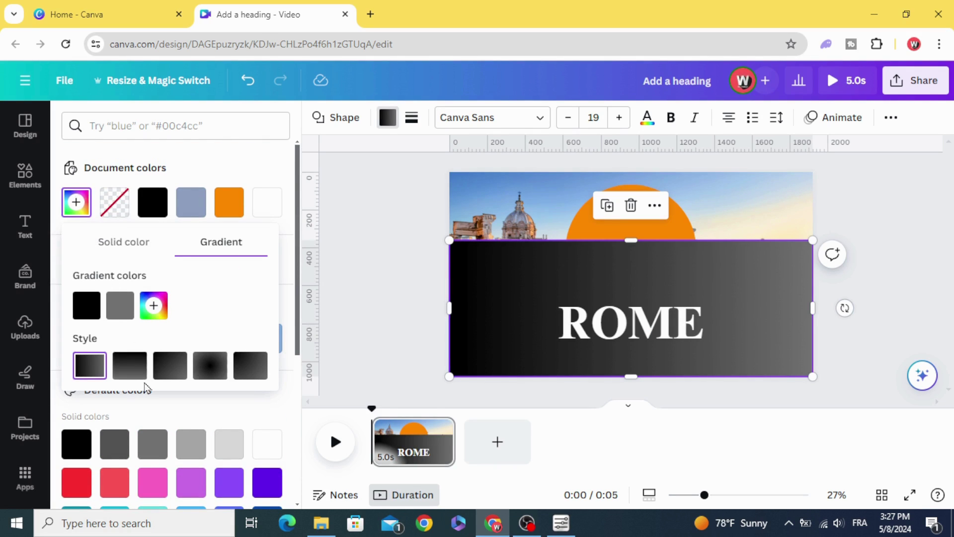
{"action": "left_click", "coordinate": [129, 366]}
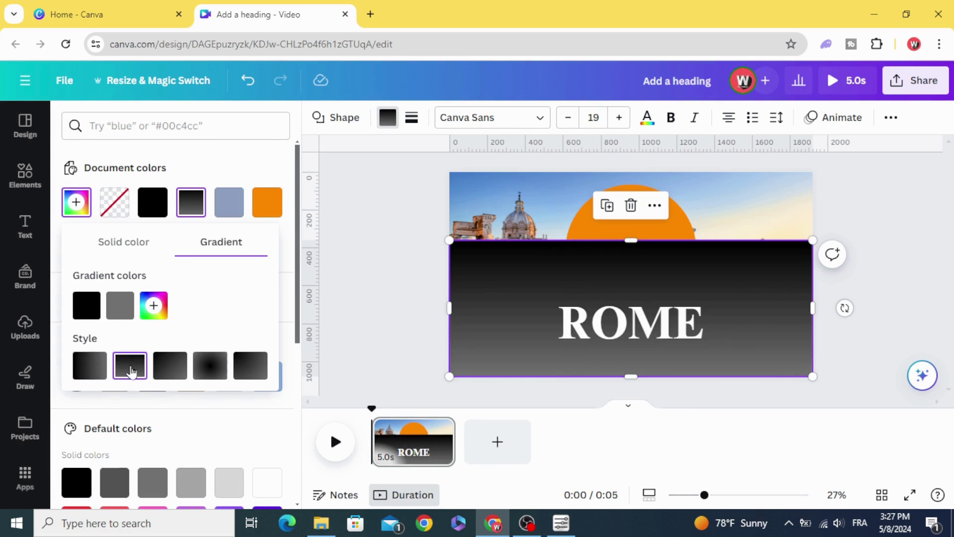
{"action": "left_click_drag", "start_coordinate": [87, 305], "coordinate": [128, 308]}
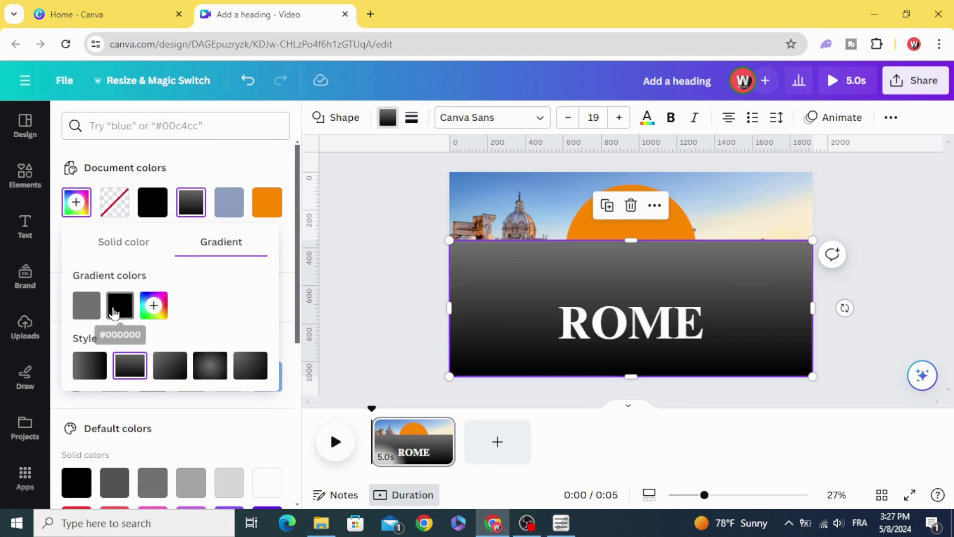
{"action": "left_click", "coordinate": [87, 316]}
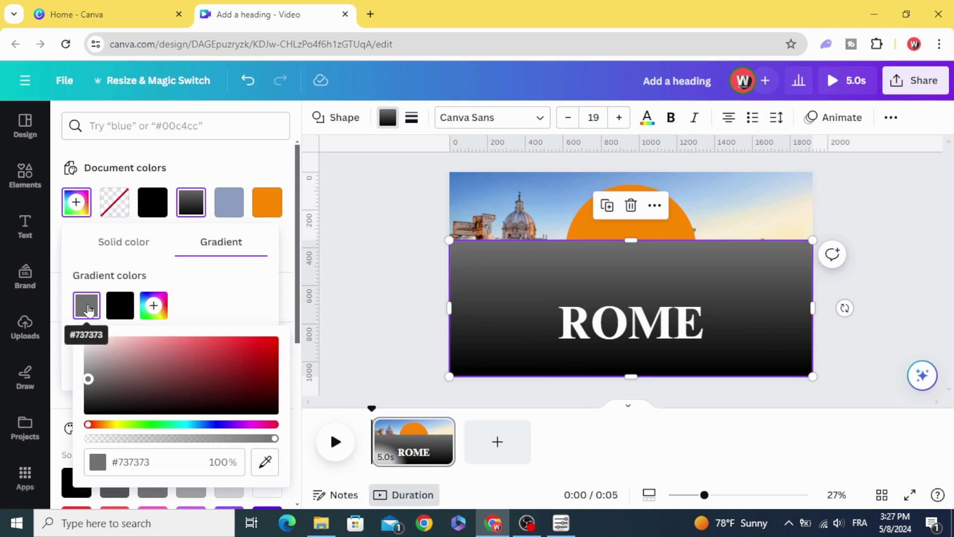
{"action": "left_click_drag", "start_coordinate": [266, 445], "coordinate": [28, 453]}
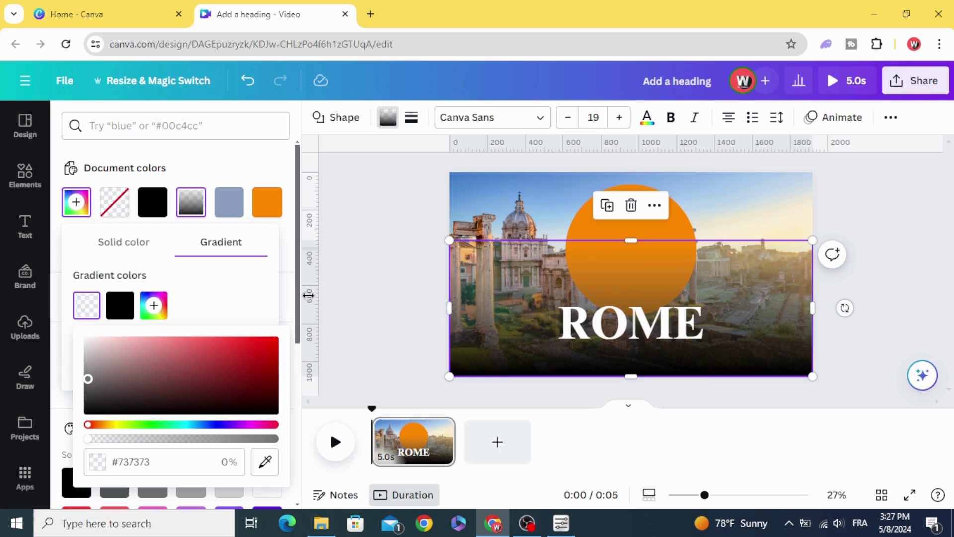
{"action": "left_click", "coordinate": [343, 297]}
{"action": "left_click", "coordinate": [482, 319]}
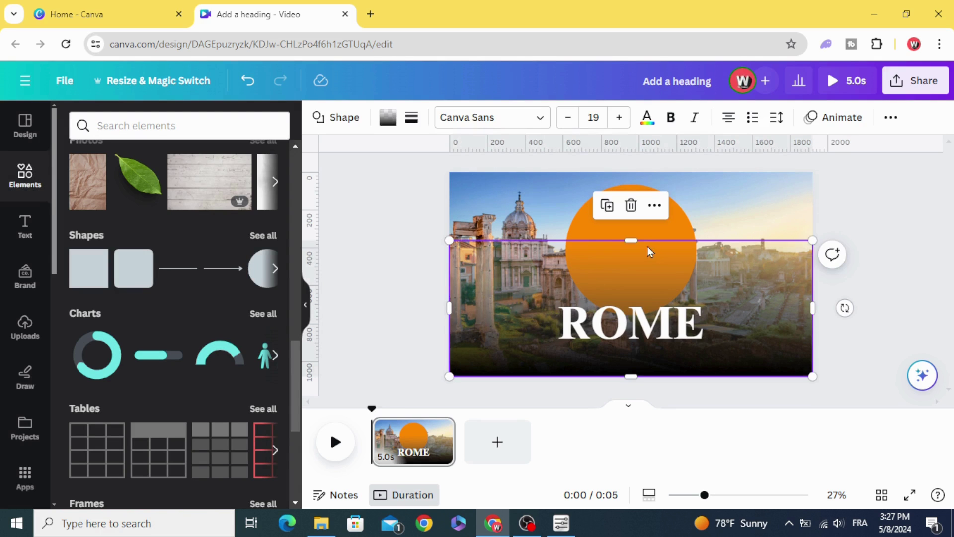
{"action": "left_click_drag", "start_coordinate": [646, 244], "coordinate": [649, 236]}
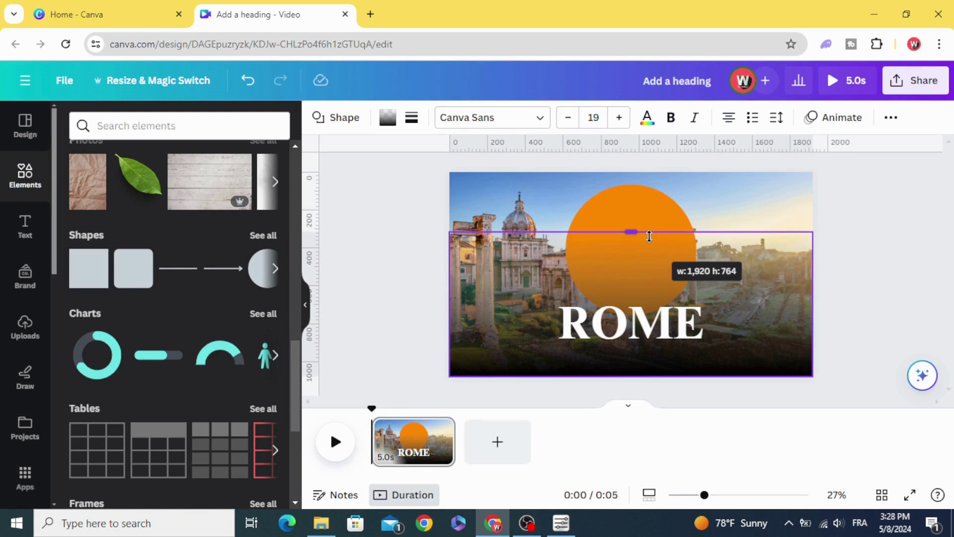
- Move the orange circle behind the Rome buildings in the Layers list
{"action": "left_click", "coordinate": [463, 282]}
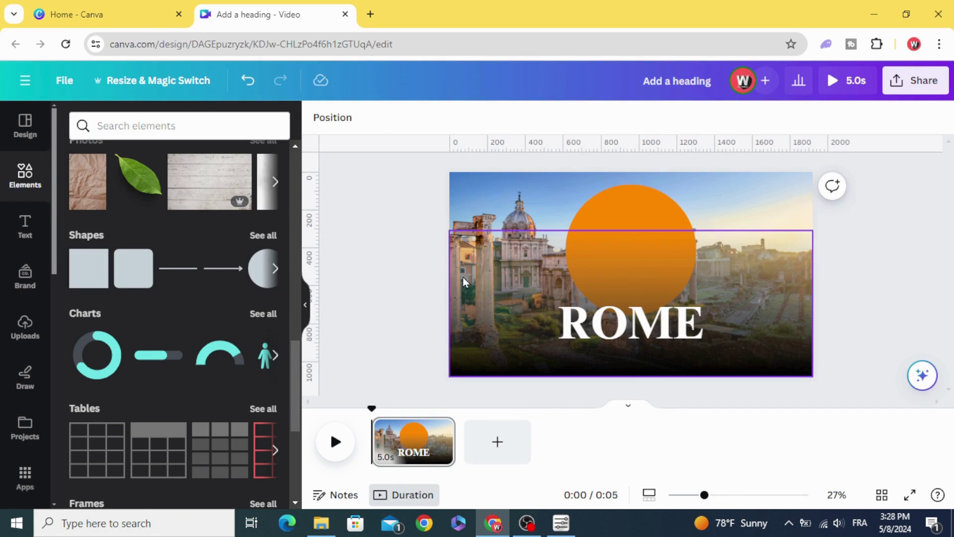
{"action": "right_click", "coordinate": [463, 282]}
{"action": "mouse_move", "coordinate": [509, 265]}
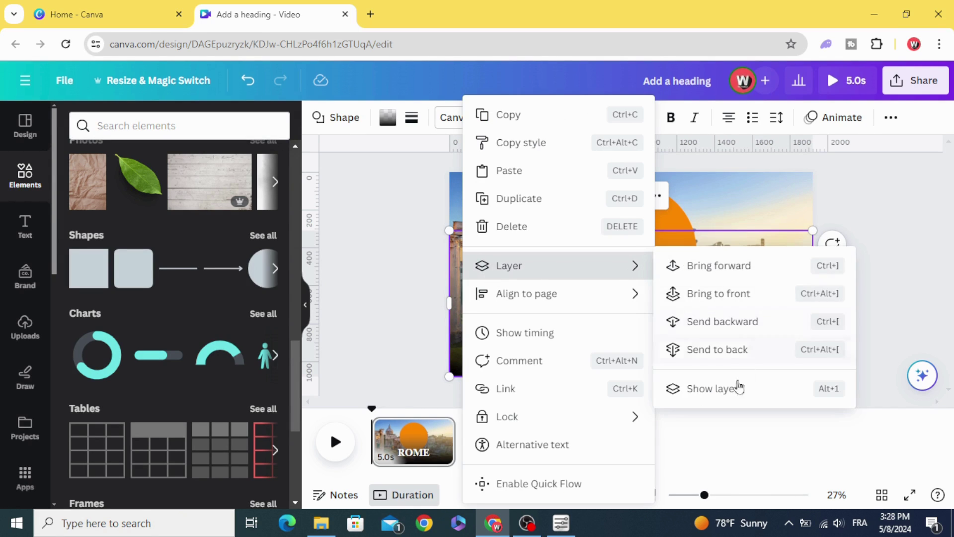
{"action": "left_click", "coordinate": [739, 387]}
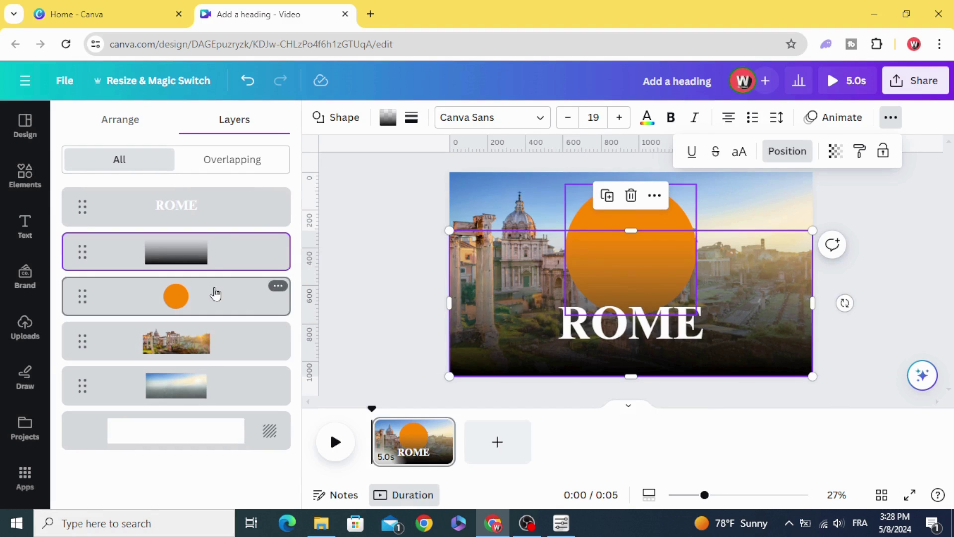
{"action": "left_click_drag", "start_coordinate": [213, 293], "coordinate": [214, 351]}
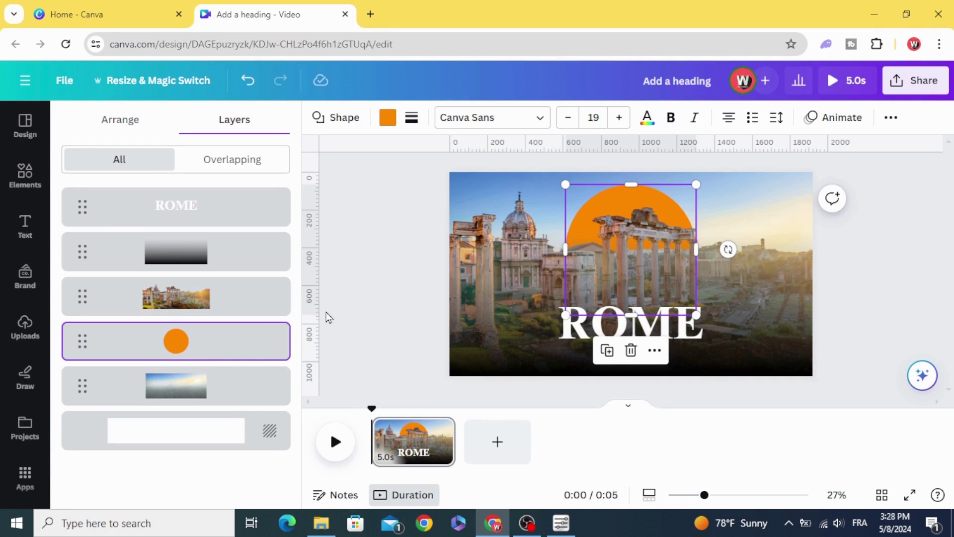
- Move the gradient band and ROME title down below the slide
{"action": "left_click", "coordinate": [358, 316]}
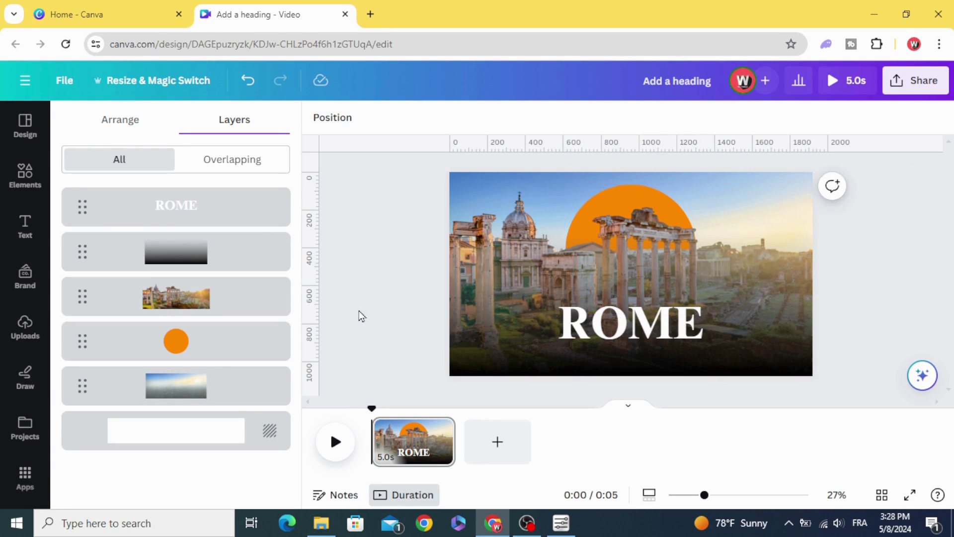
{"action": "left_click", "coordinate": [470, 342]}
{"action": "left_click_drag", "start_coordinate": [493, 315], "coordinate": [494, 422]}
{"action": "left_click", "coordinate": [371, 325]}
{"action": "left_click", "coordinate": [619, 326]}
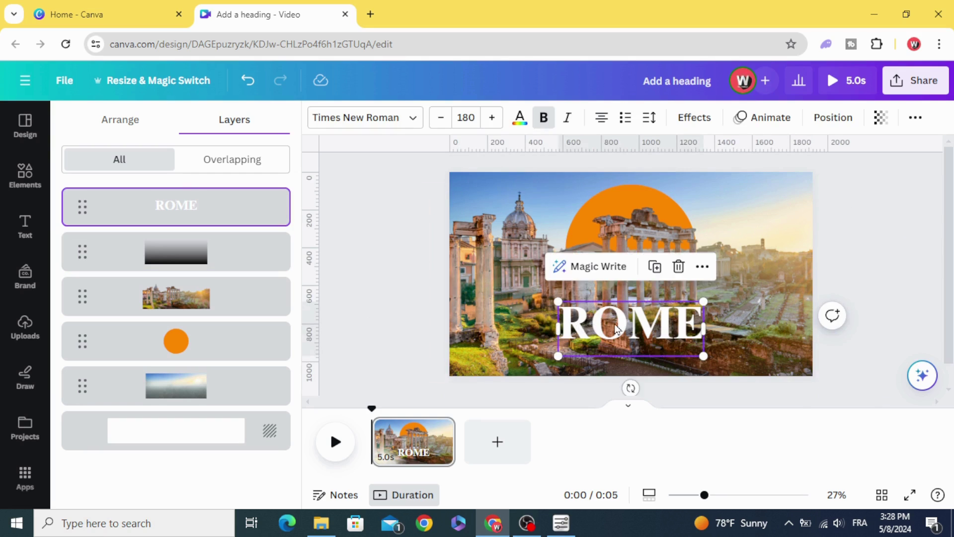
{"action": "left_click_drag", "start_coordinate": [619, 325], "coordinate": [614, 390]}
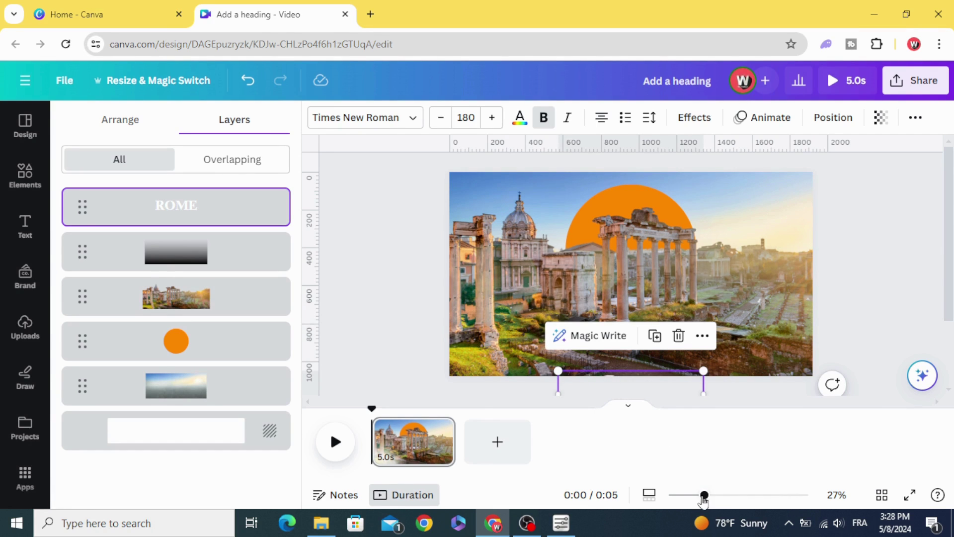
{"action": "left_click_drag", "start_coordinate": [704, 495], "coordinate": [717, 495]}
{"action": "scroll", "coordinate": [649, 306], "scroll_direction": "down", "scroll_amount": 3}
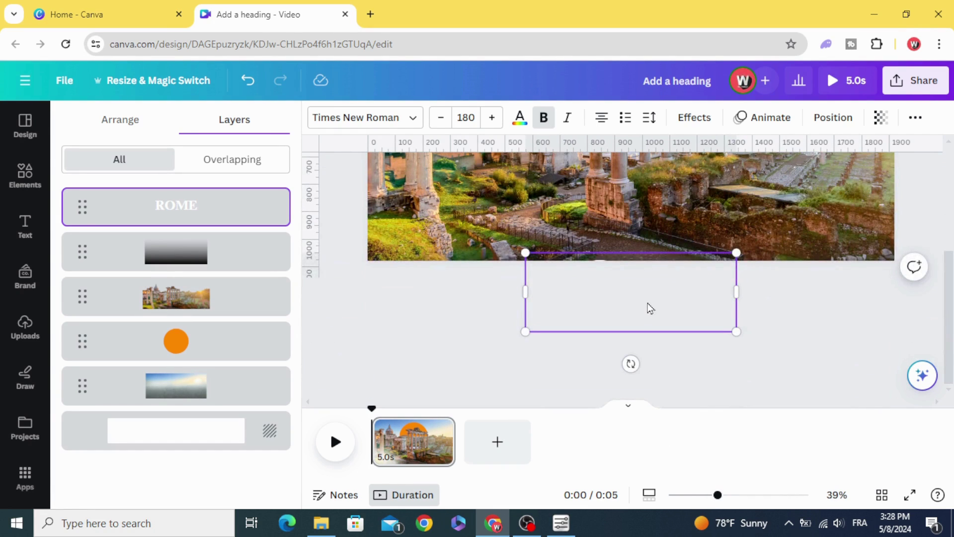
{"action": "left_click_drag", "start_coordinate": [606, 278], "coordinate": [607, 281]}
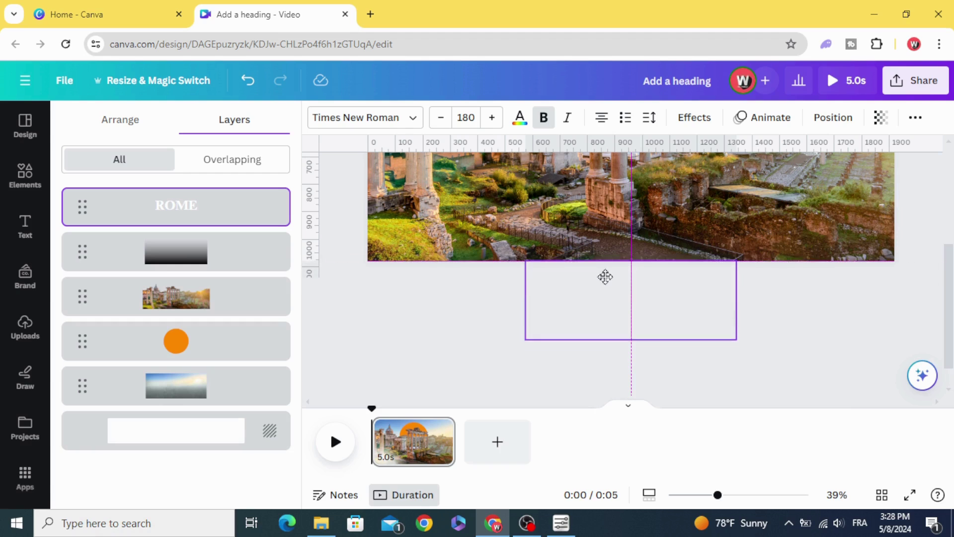
{"action": "scroll", "coordinate": [565, 319], "scroll_direction": "up", "scroll_amount": 5}
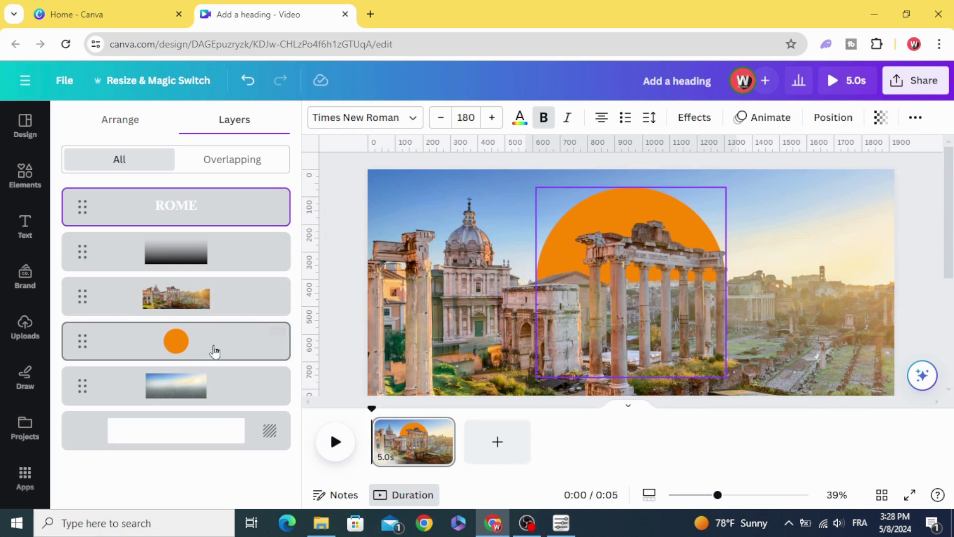
- Lower the orange circle out of sight behind the buildings
{"action": "left_click", "coordinate": [213, 347]}
{"action": "left_click_drag", "start_coordinate": [650, 197], "coordinate": [653, 309]}
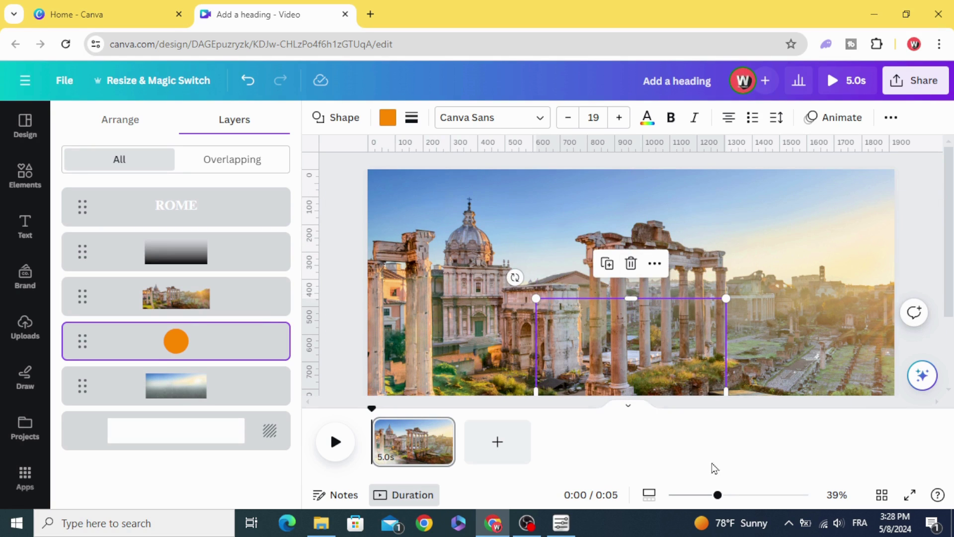
{"action": "left_click_drag", "start_coordinate": [717, 496], "coordinate": [702, 494]}
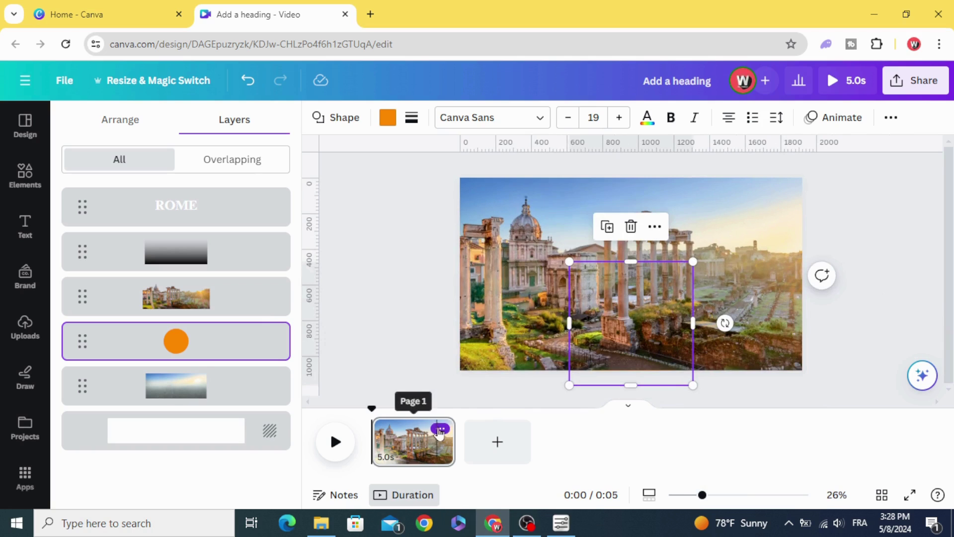
- Duplicate page 1 to create a second page, 10 seconds total
{"action": "left_click", "coordinate": [441, 428]}
{"action": "left_click", "coordinate": [489, 238]}
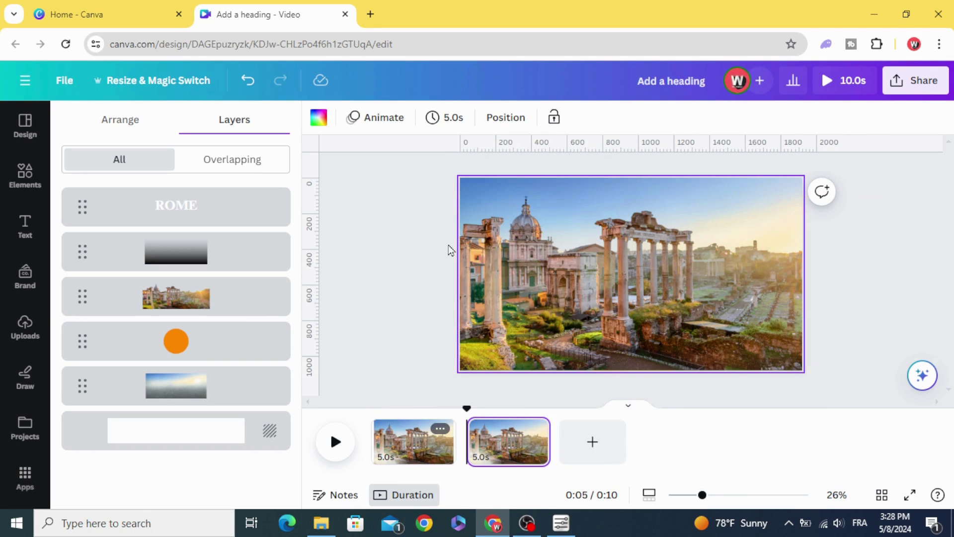
{"action": "left_click", "coordinate": [512, 448]}
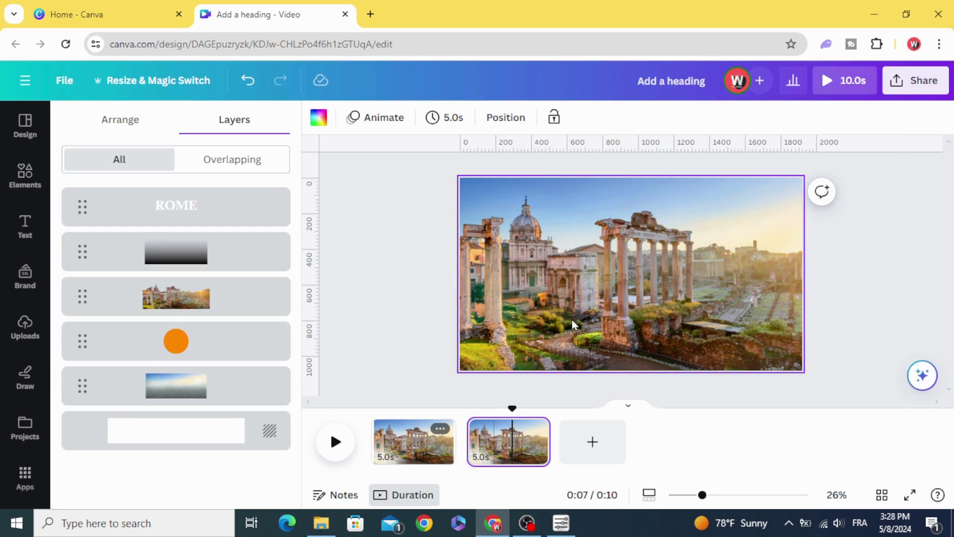
- Enlarge page 2's Rome photo past the page edges and shift it right
{"action": "left_click", "coordinate": [588, 319]}
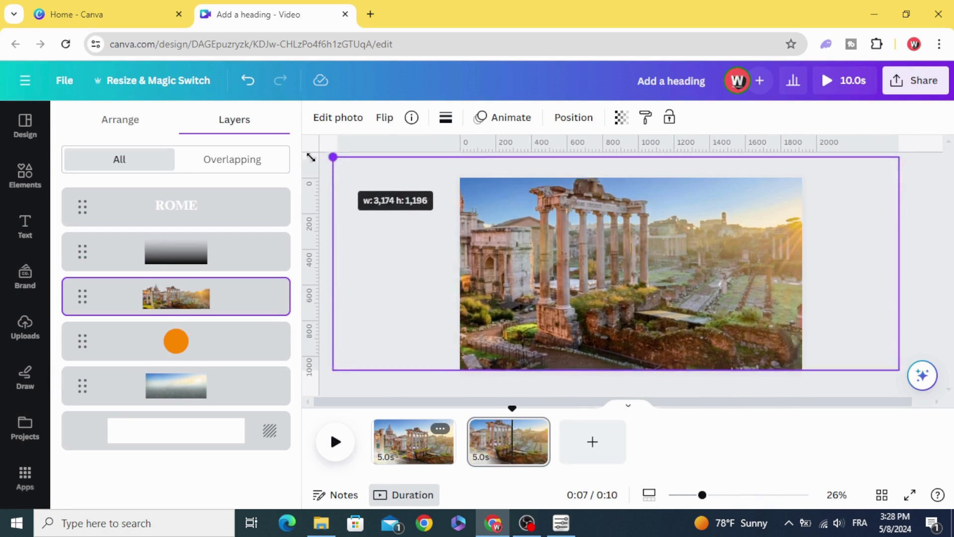
{"action": "left_click_drag", "start_coordinate": [434, 194], "coordinate": [323, 154]}
{"action": "left_click_drag", "start_coordinate": [552, 279], "coordinate": [619, 280]}
{"action": "left_click", "coordinate": [349, 119]}
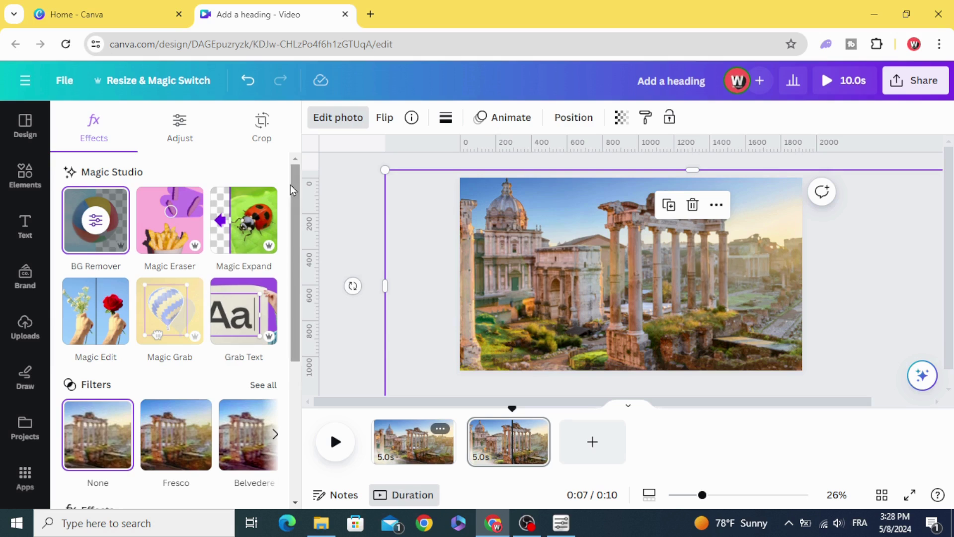
- Set page 2's photo to saturation -100, contrast 35 and clarity 32
{"action": "left_click", "coordinate": [180, 123]}
{"action": "scroll", "coordinate": [154, 273], "scroll_direction": "down", "scroll_amount": 2}
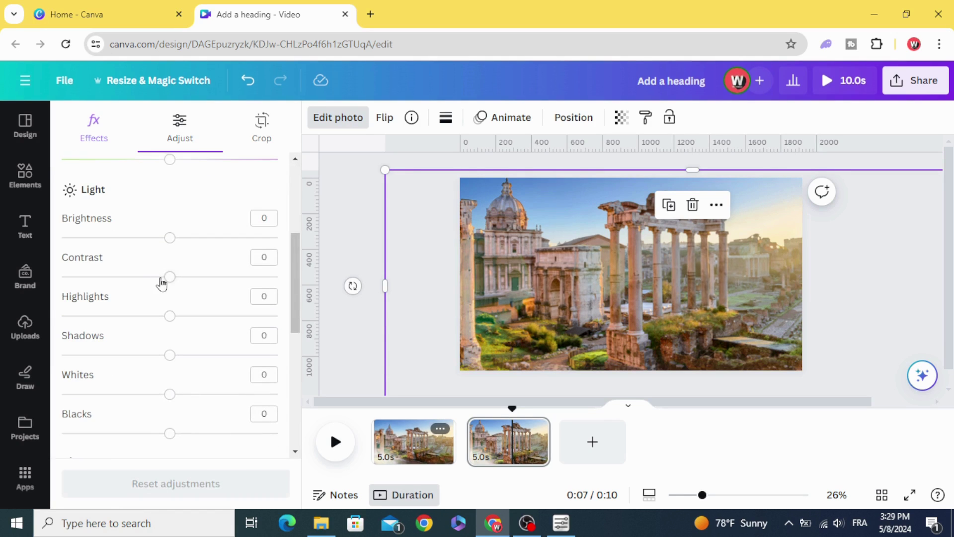
{"action": "scroll", "coordinate": [168, 290], "scroll_direction": "down", "scroll_amount": 2}
{"action": "scroll", "coordinate": [171, 294], "scroll_direction": "down", "scroll_amount": 2}
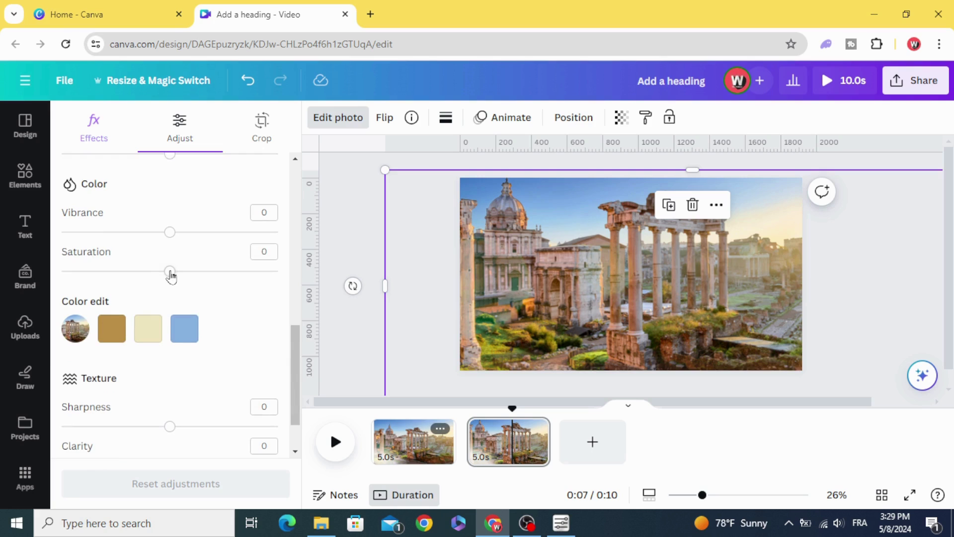
{"action": "left_click_drag", "start_coordinate": [170, 272], "coordinate": [49, 283]}
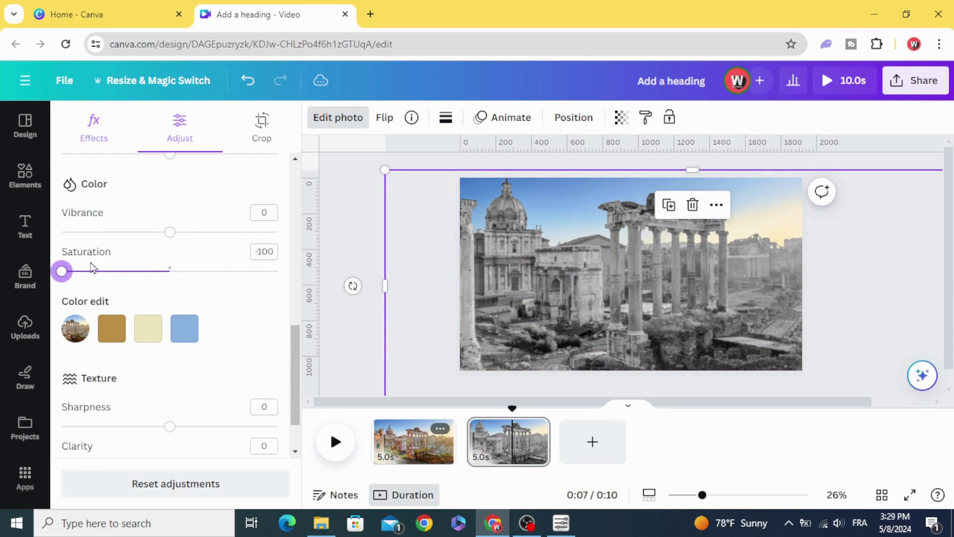
{"action": "scroll", "coordinate": [173, 287], "scroll_direction": "down", "scroll_amount": 1}
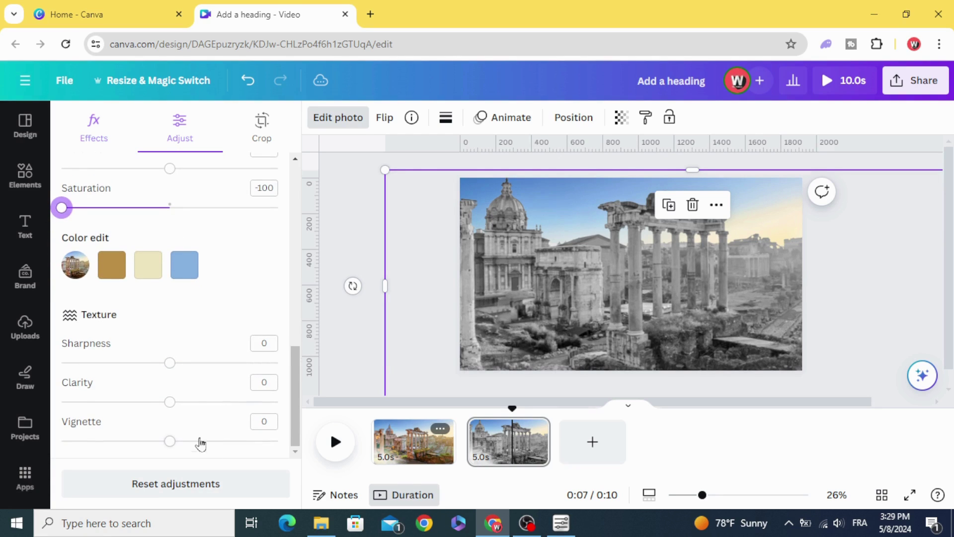
{"action": "left_click_drag", "start_coordinate": [170, 404], "coordinate": [189, 403]}
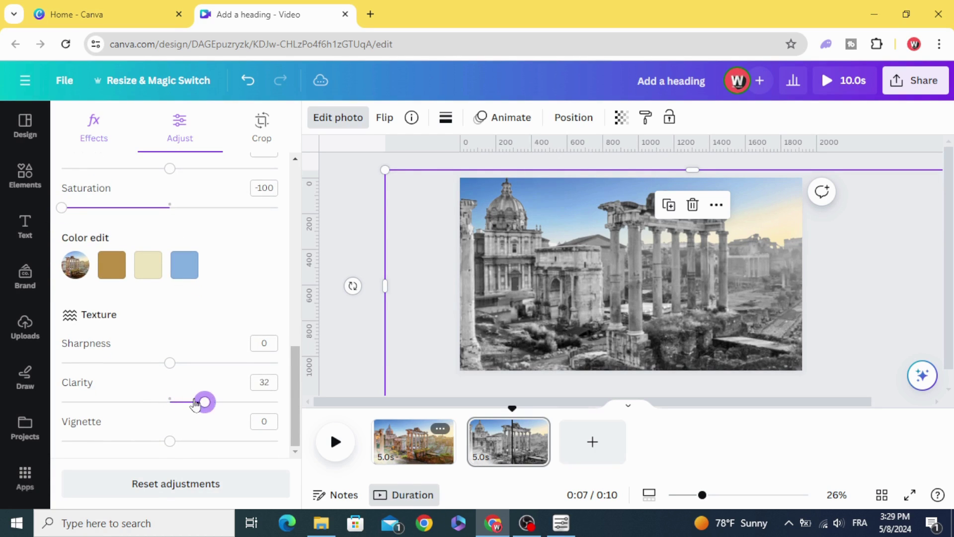
{"action": "scroll", "coordinate": [192, 403], "scroll_direction": "up", "scroll_amount": 10}
{"action": "scroll", "coordinate": [186, 401], "scroll_direction": "up", "scroll_amount": 1}
{"action": "scroll", "coordinate": [187, 402], "scroll_direction": "down", "scroll_amount": 2}
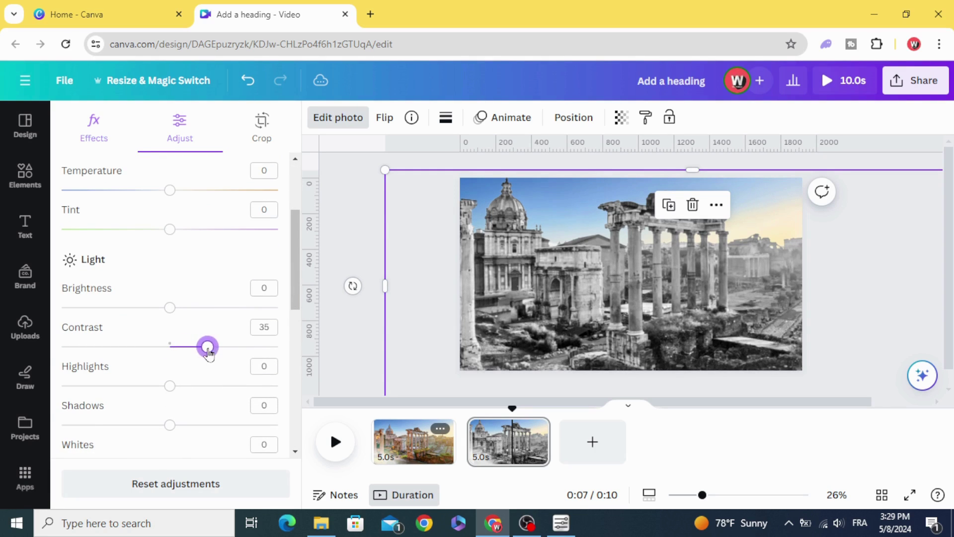
{"action": "left_click", "coordinate": [355, 266]}
- Move page 2's orange circle up behind the ruins using the Layers list
{"action": "left_click_drag", "start_coordinate": [562, 269], "coordinate": [561, 287]}
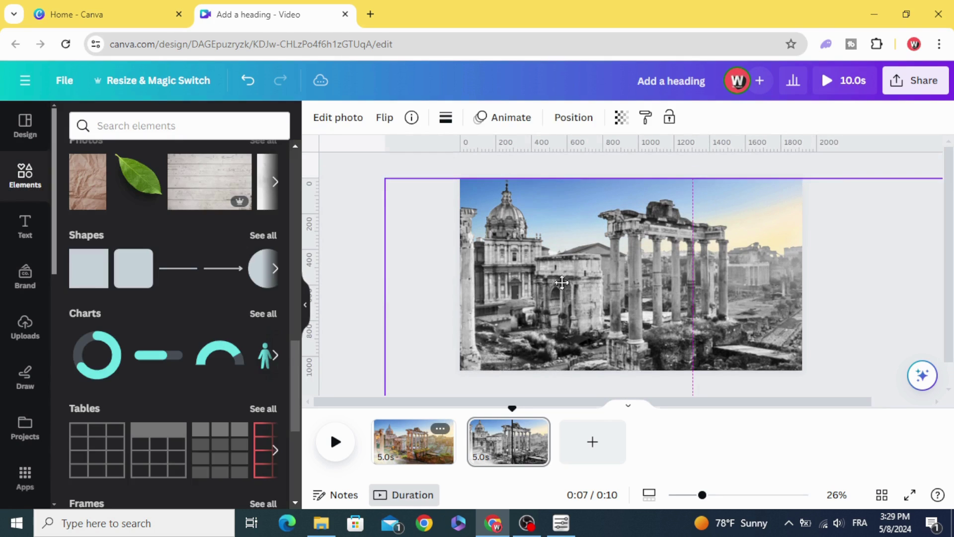
{"action": "right_click", "coordinate": [542, 265]}
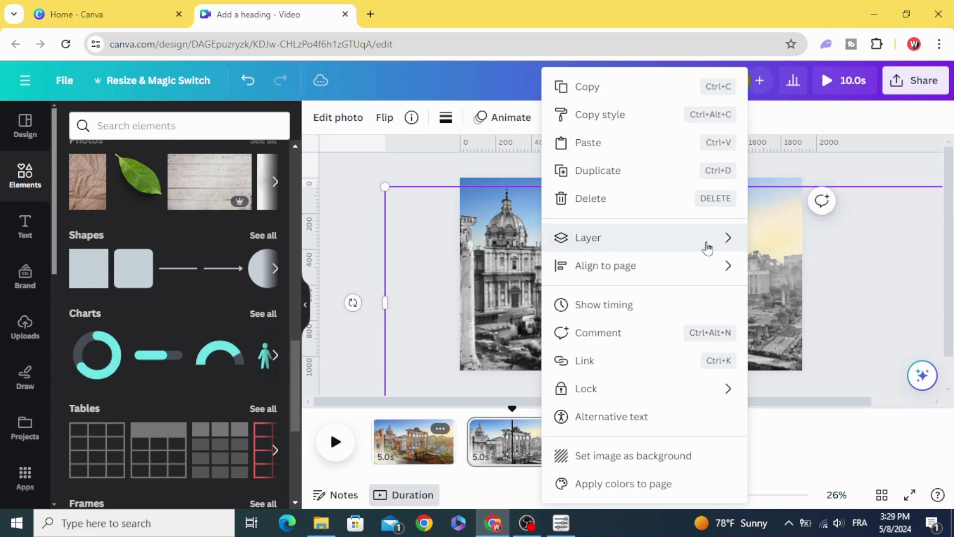
{"action": "left_click", "coordinate": [811, 363]}
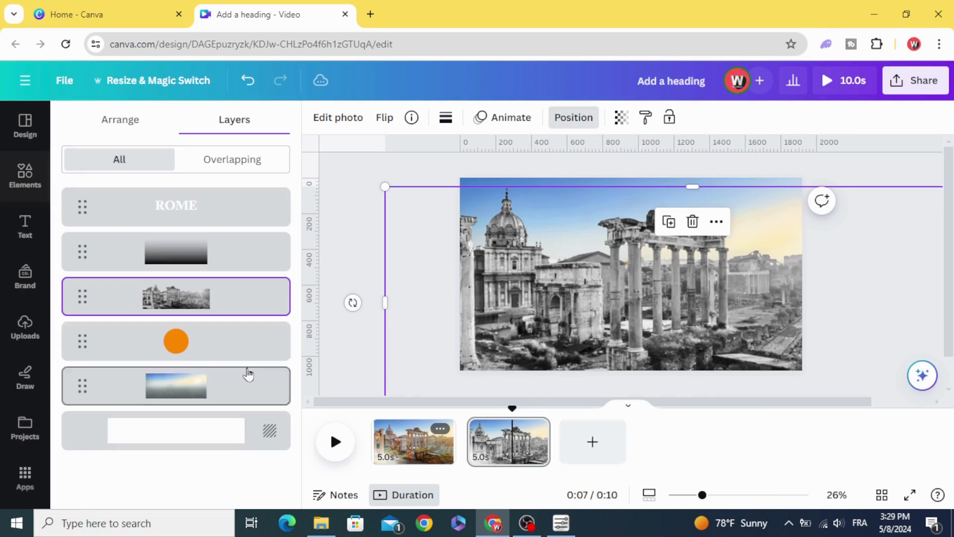
{"action": "left_click", "coordinate": [190, 347]}
{"action": "left_click_drag", "start_coordinate": [649, 350], "coordinate": [647, 269]}
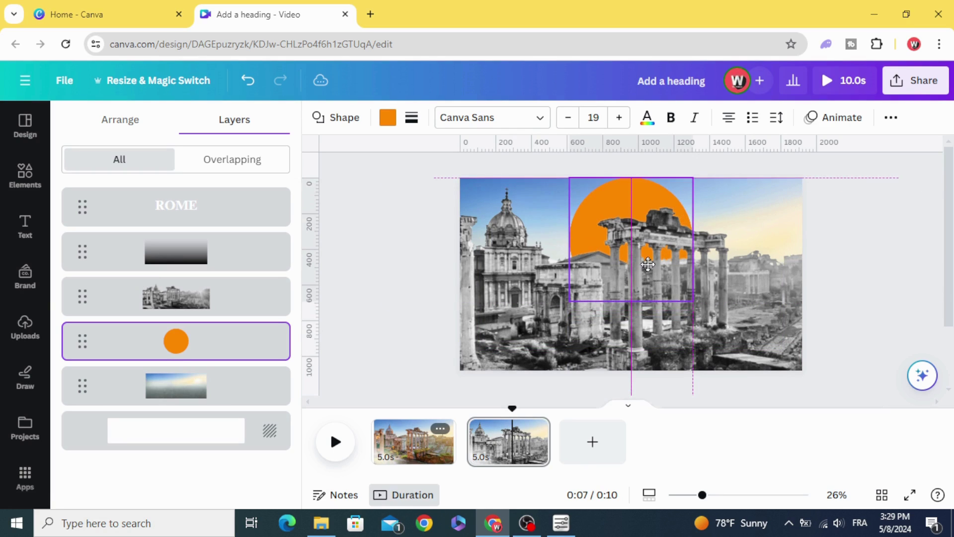
{"action": "left_click_drag", "start_coordinate": [648, 264], "coordinate": [648, 272]}
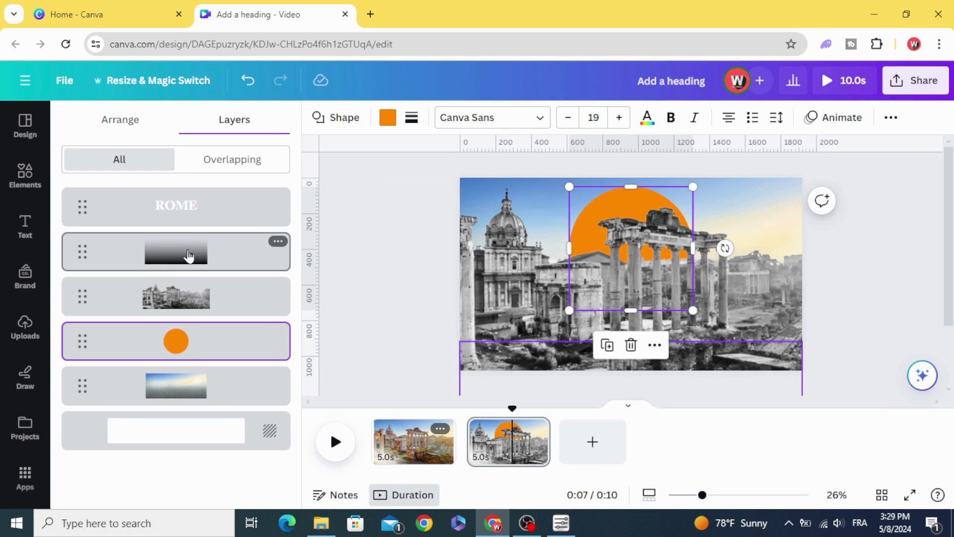
- Raise the gradient along the bottom, then enlarge ROME to 225 and centre it
{"action": "left_click", "coordinate": [183, 248]}
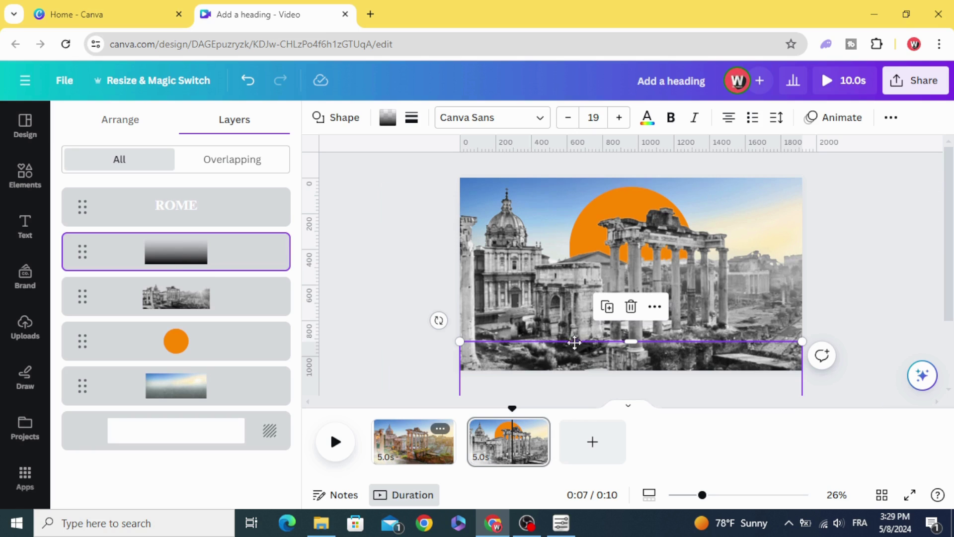
{"action": "left_click_drag", "start_coordinate": [577, 358], "coordinate": [582, 248]}
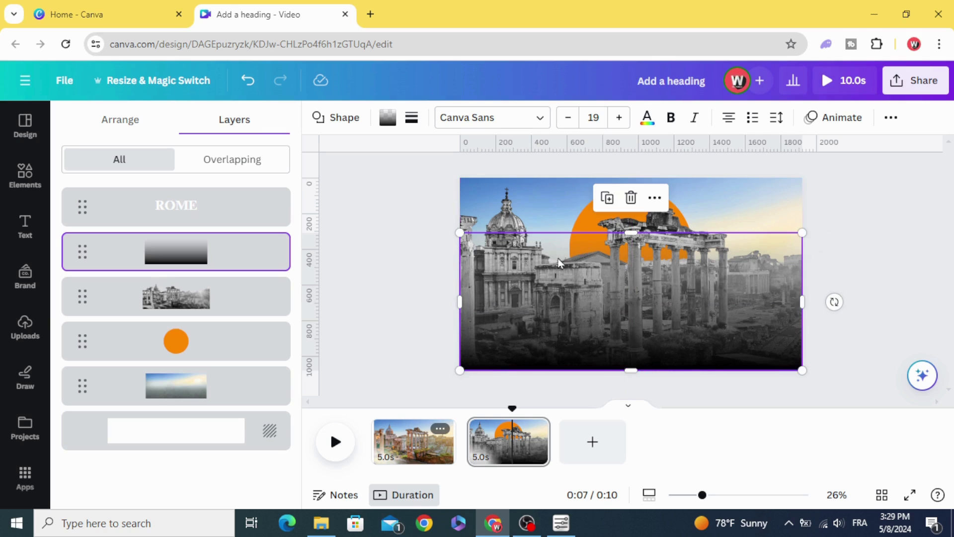
{"action": "left_click", "coordinate": [172, 206]}
{"action": "left_click_drag", "start_coordinate": [644, 392], "coordinate": [645, 333]}
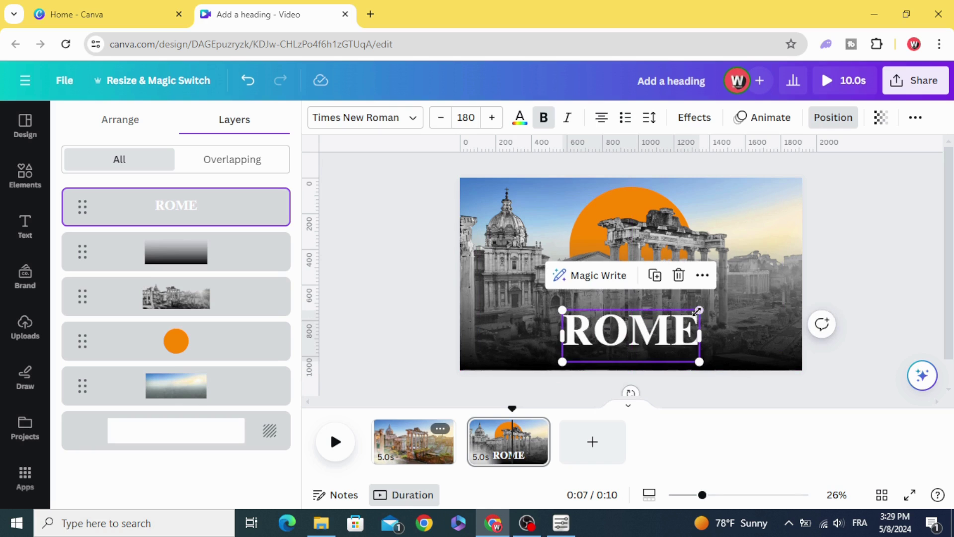
{"action": "left_click_drag", "start_coordinate": [702, 306], "coordinate": [734, 298]}
{"action": "left_click_drag", "start_coordinate": [665, 326], "coordinate": [648, 330]}
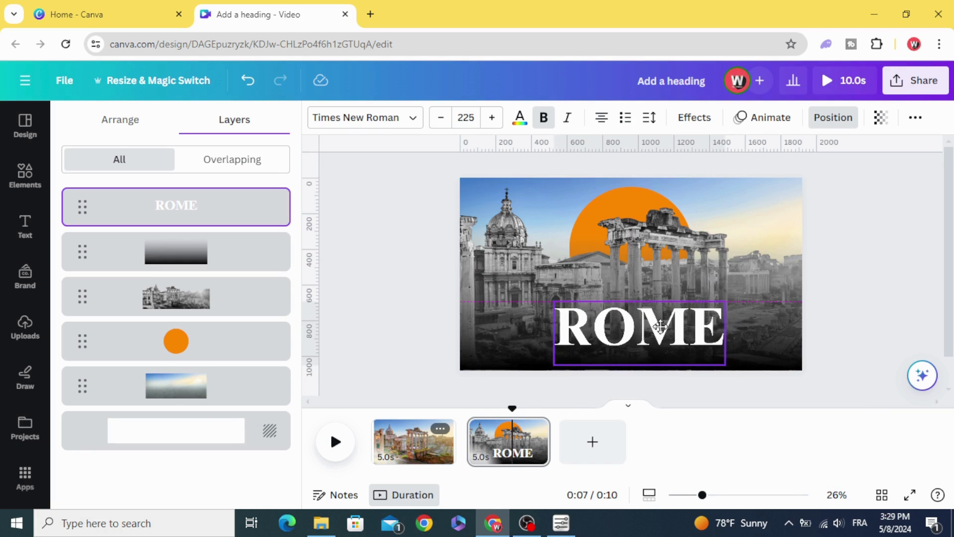
- Add a Match & Move transition between pages 1 and 2 and lengthen its duration
{"action": "mouse_move", "coordinate": [462, 442]}
{"action": "left_click", "coordinate": [466, 457]}
{"action": "left_click", "coordinate": [97, 367]}
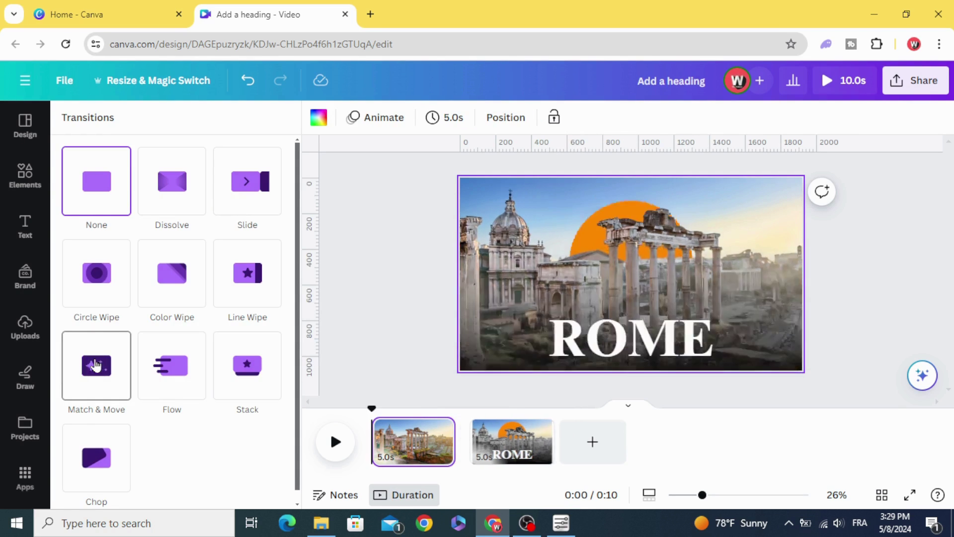
{"action": "left_click_drag", "start_coordinate": [115, 425], "coordinate": [156, 426]}
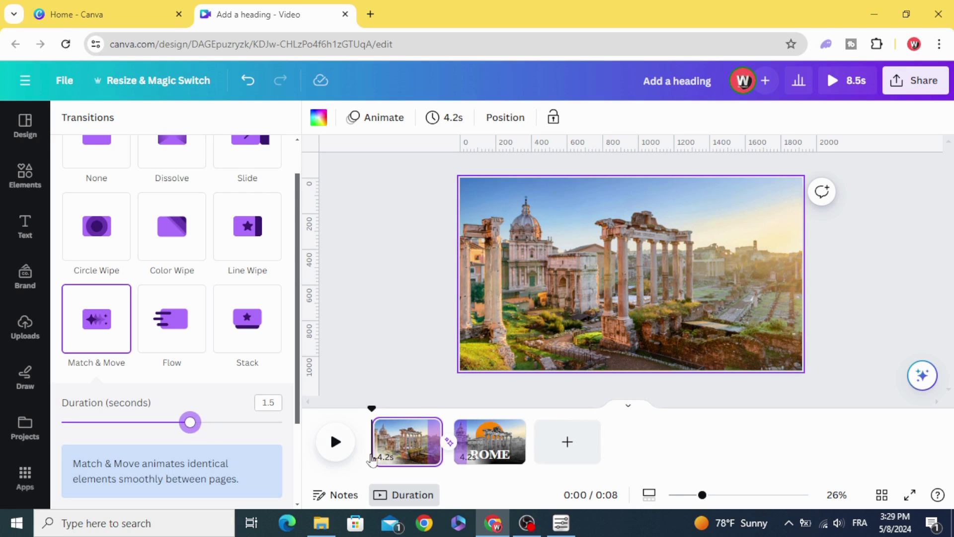
- Trim pages 1 and 2 to 2.1s and 2.7s and preview the video
{"action": "left_click_drag", "start_coordinate": [441, 429], "coordinate": [422, 430]}
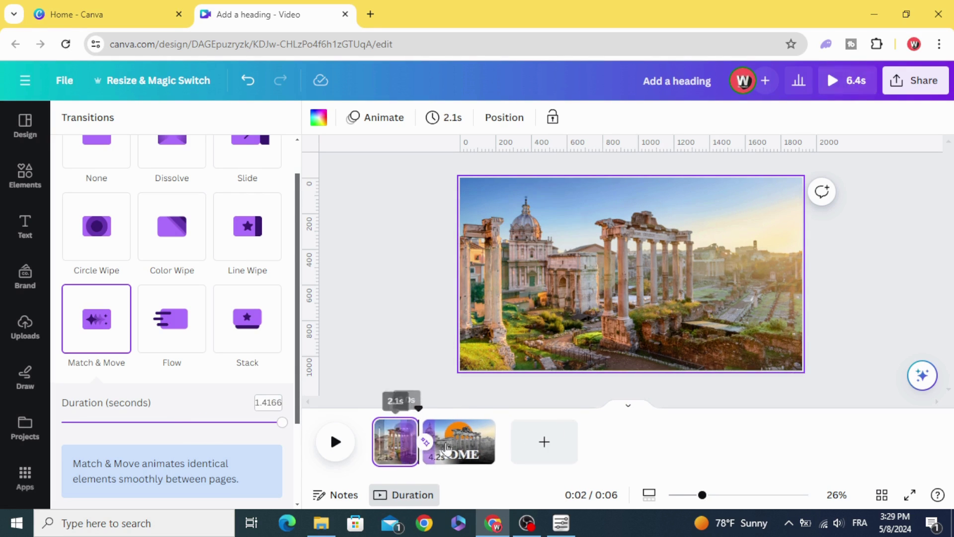
{"action": "left_click", "coordinate": [481, 446]}
{"action": "left_click_drag", "start_coordinate": [480, 446], "coordinate": [476, 446]}
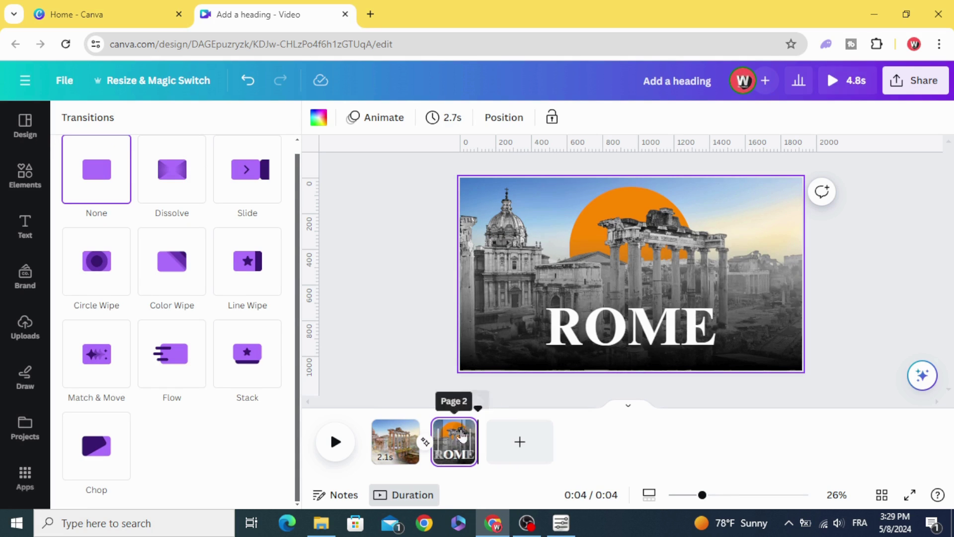
{"action": "left_click", "coordinate": [337, 440]}
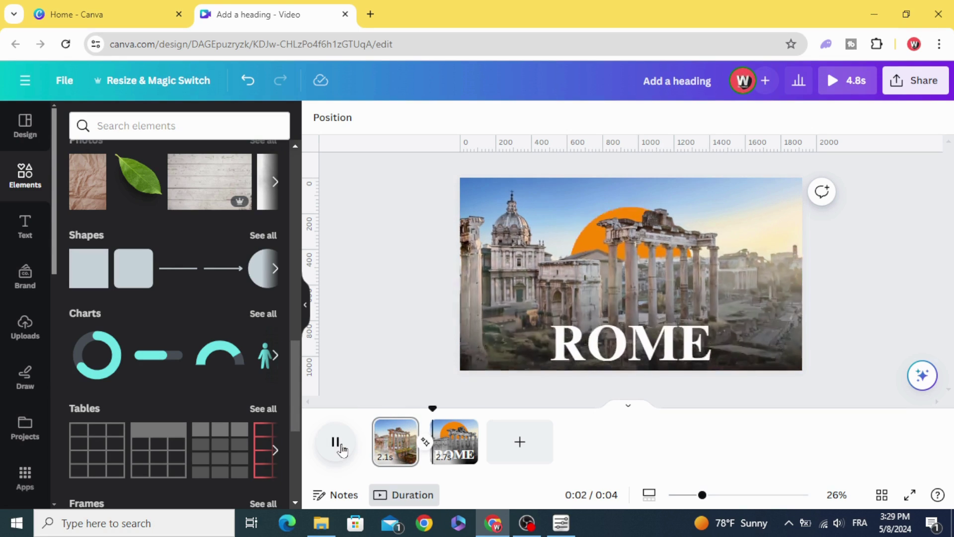
{"action": "left_click", "coordinate": [340, 446]}
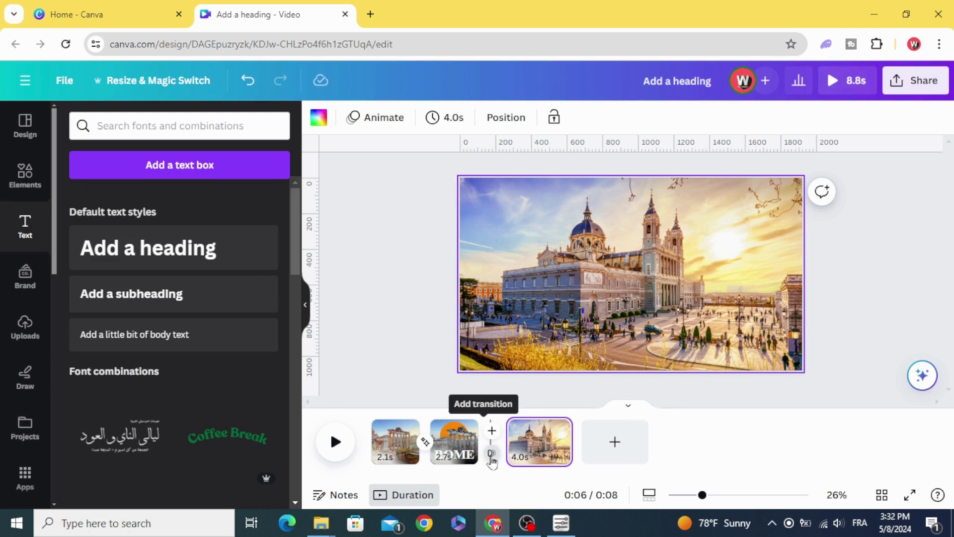
- Apply a Flow transition between the ROME and Madrid pages and play the video
{"action": "left_click", "coordinate": [491, 455]}
{"action": "left_click", "coordinate": [166, 367]}
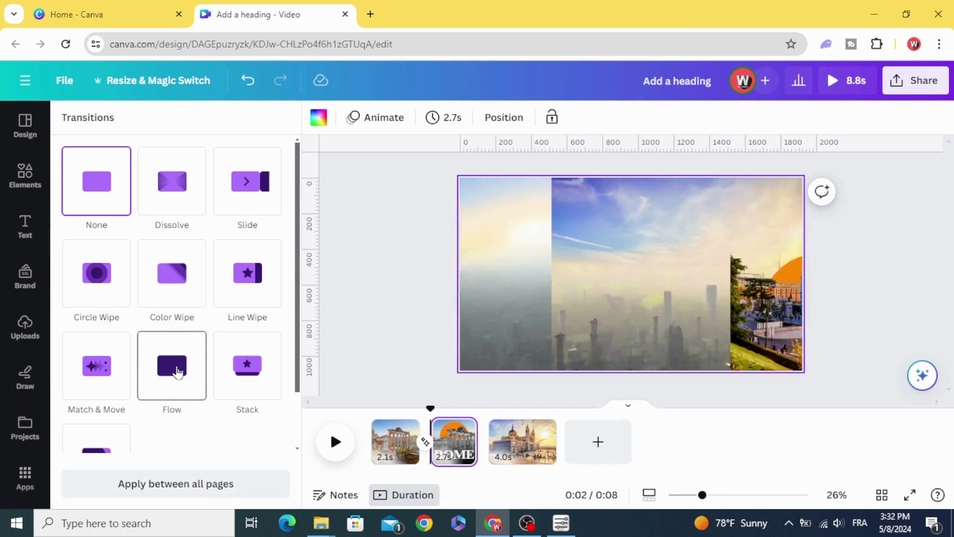
{"action": "left_click", "coordinate": [177, 371]}
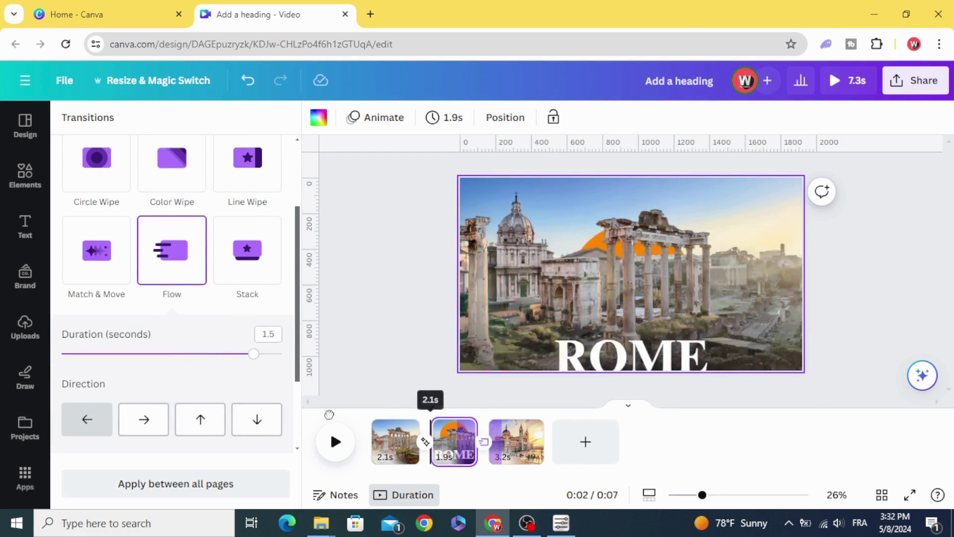
{"action": "left_click", "coordinate": [336, 442]}
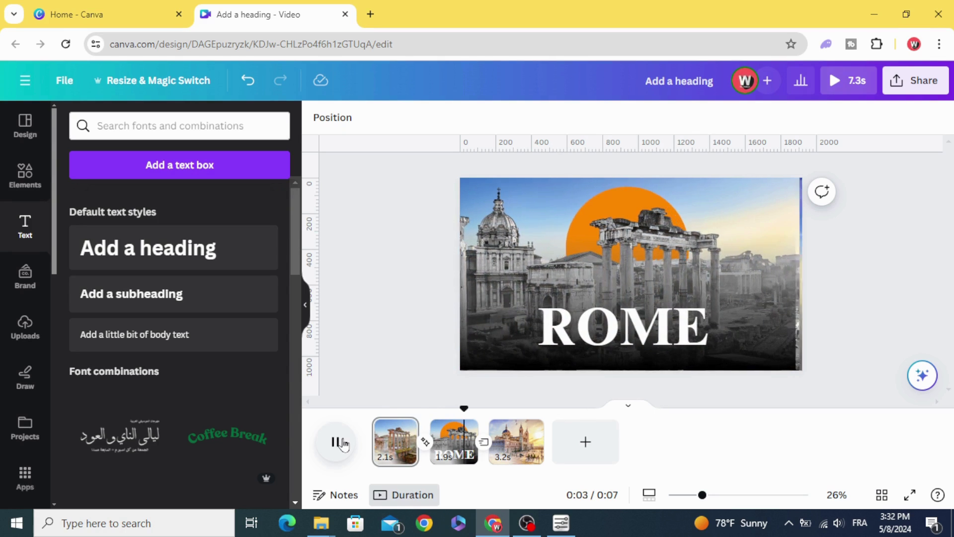
- Stop the preview and duplicate the Madrid cathedral page as a fourth 4-second page
{"action": "left_click", "coordinate": [533, 429]}
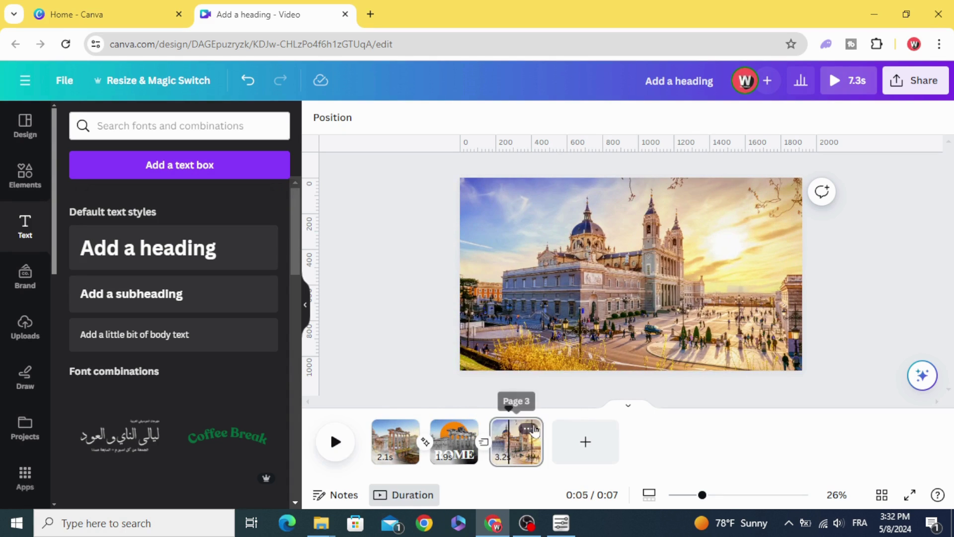
{"action": "left_click", "coordinate": [531, 429]}
{"action": "left_click", "coordinate": [582, 208]}
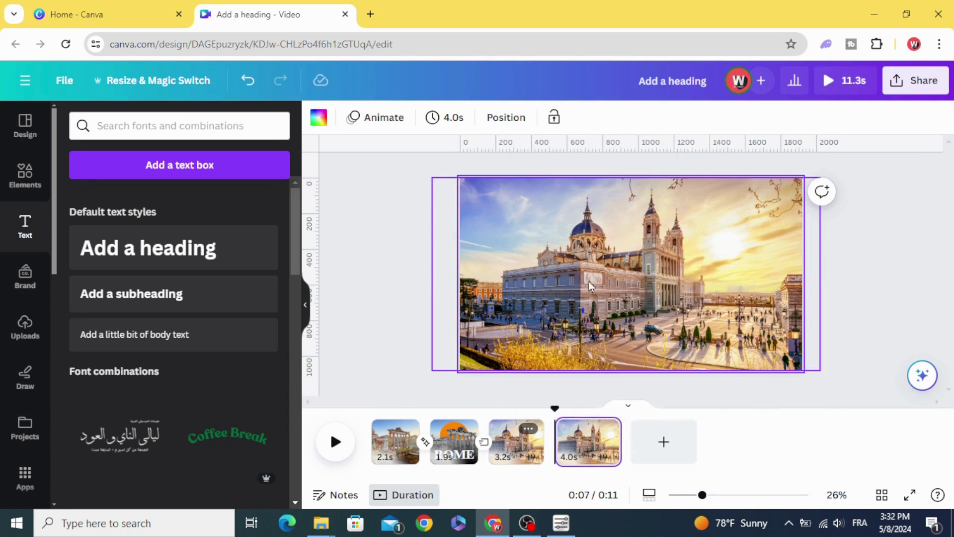
- Select the copied cathedral photo on page 4, then open and dismiss its context menu
{"action": "left_click", "coordinate": [609, 292]}
{"action": "right_click", "coordinate": [608, 292]}
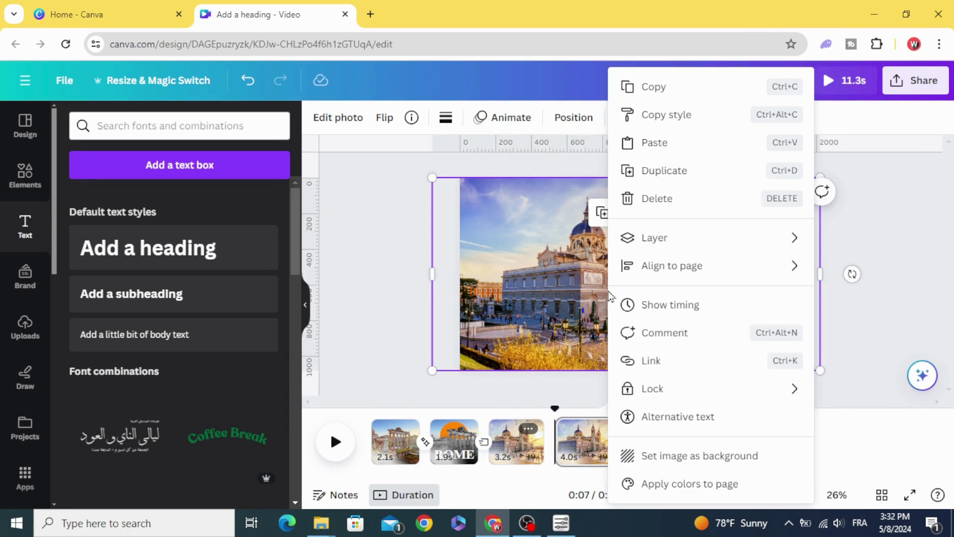
{"action": "left_click", "coordinate": [561, 290]}
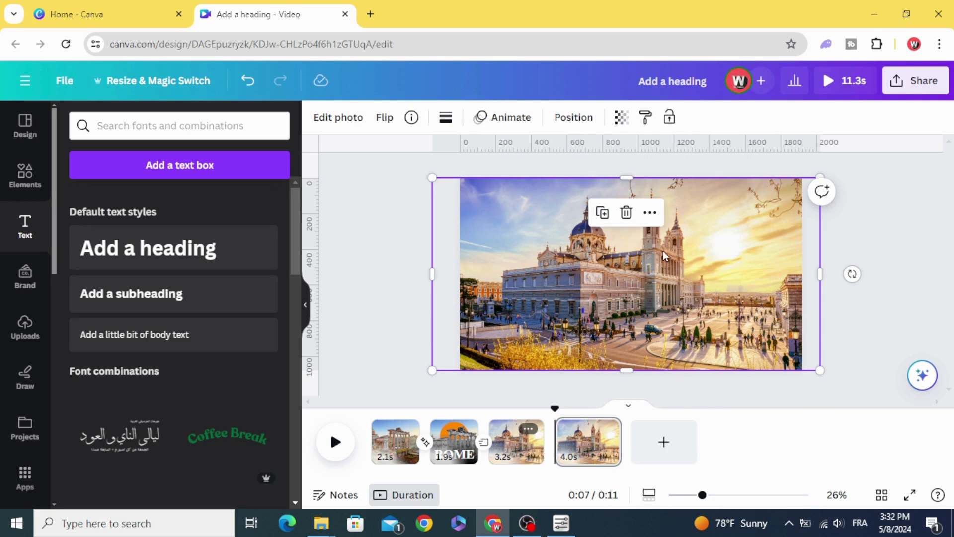